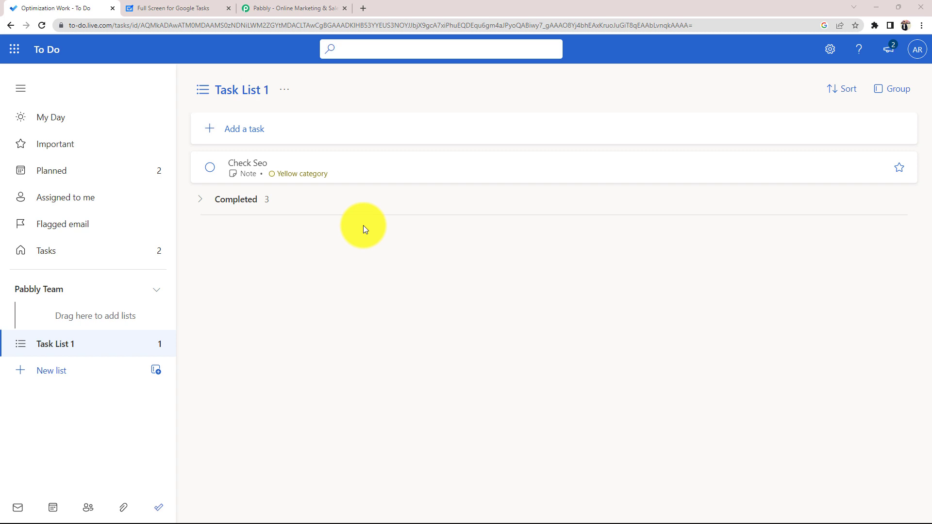
Step: Switch to the Pabbly website and sign in to the account's apps page
left_click(174, 7)
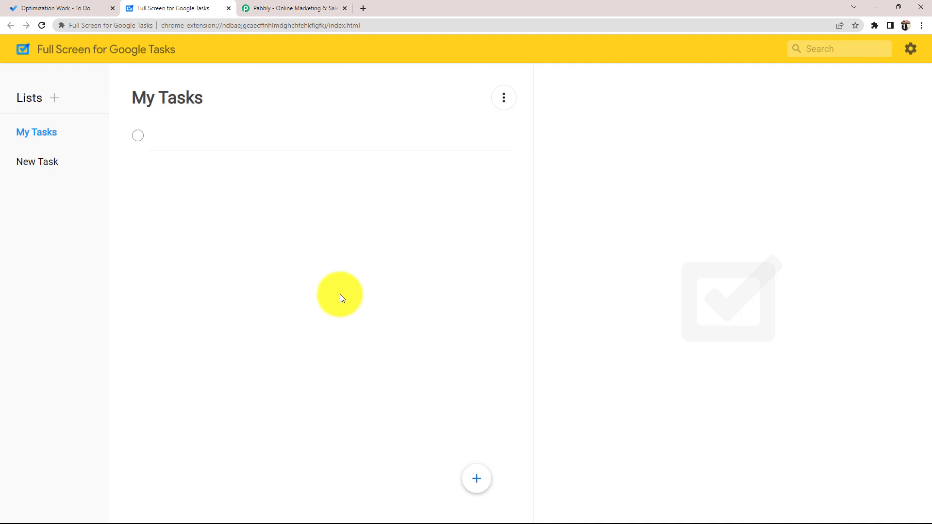
left_click(80, 7)
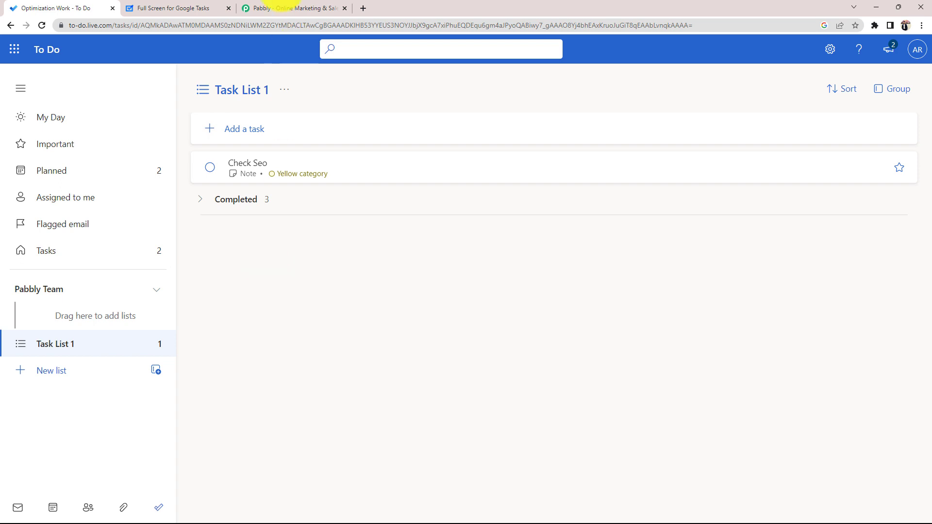
left_click(257, 8)
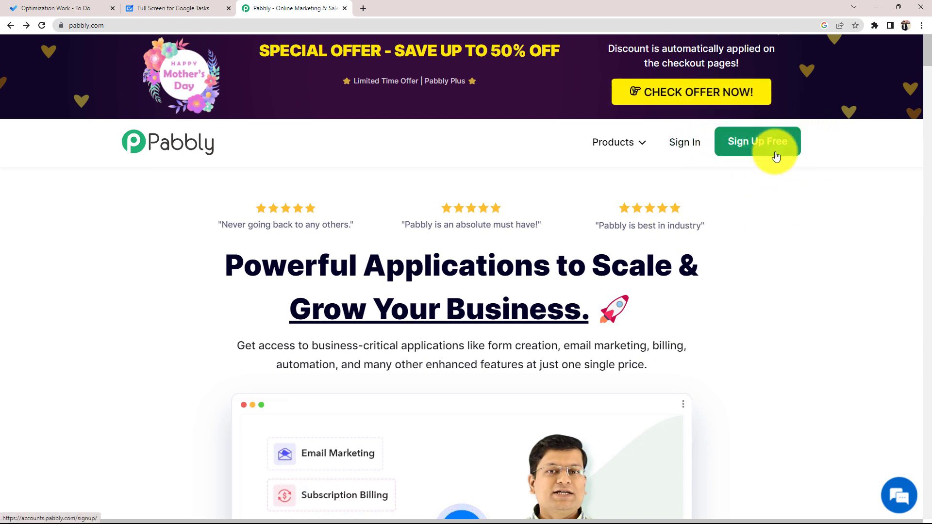
left_click(694, 143)
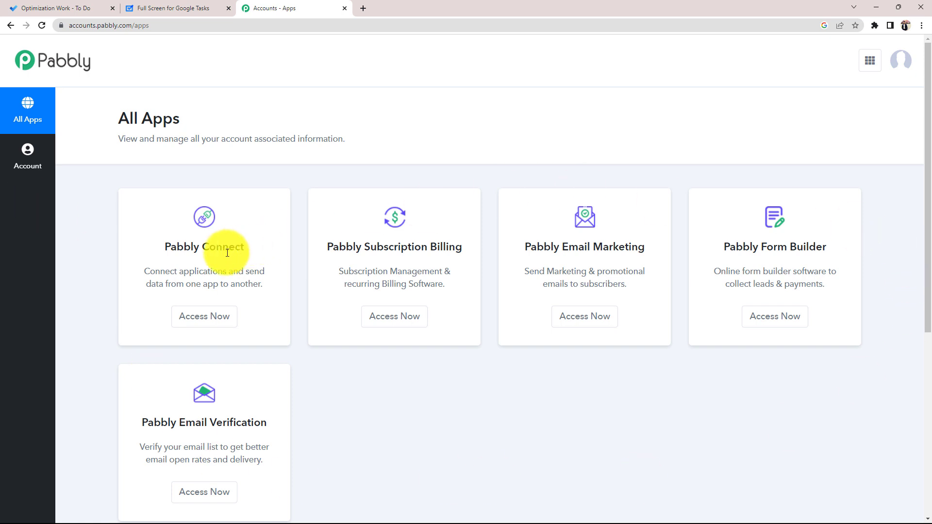
Step: Open Pabbly Connect from the account's available apps
left_click_drag(167, 246, 287, 220)
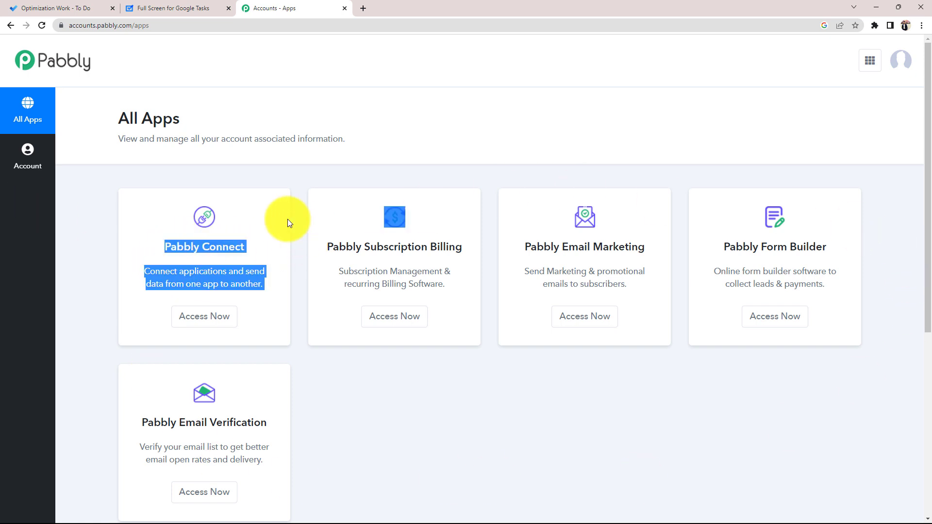
left_click(264, 208)
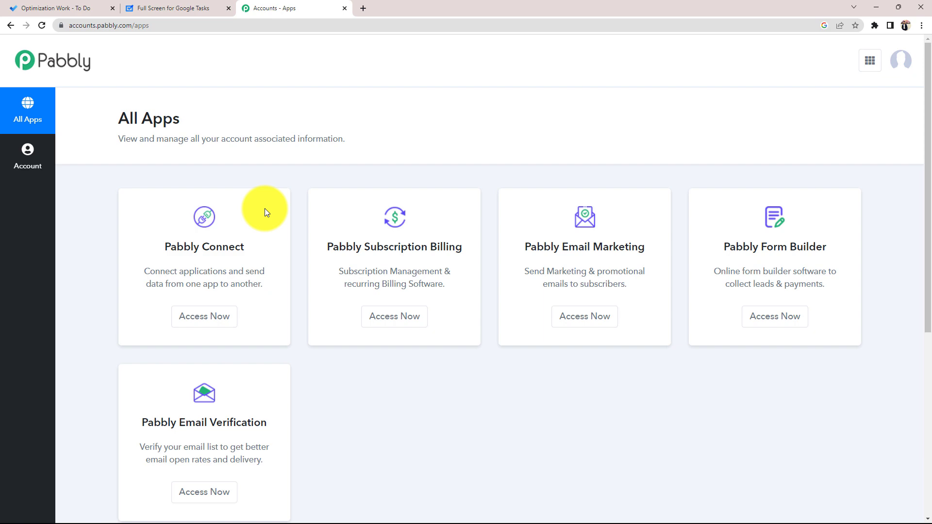
left_click(154, 6)
left_click(101, 6)
left_click(270, 8)
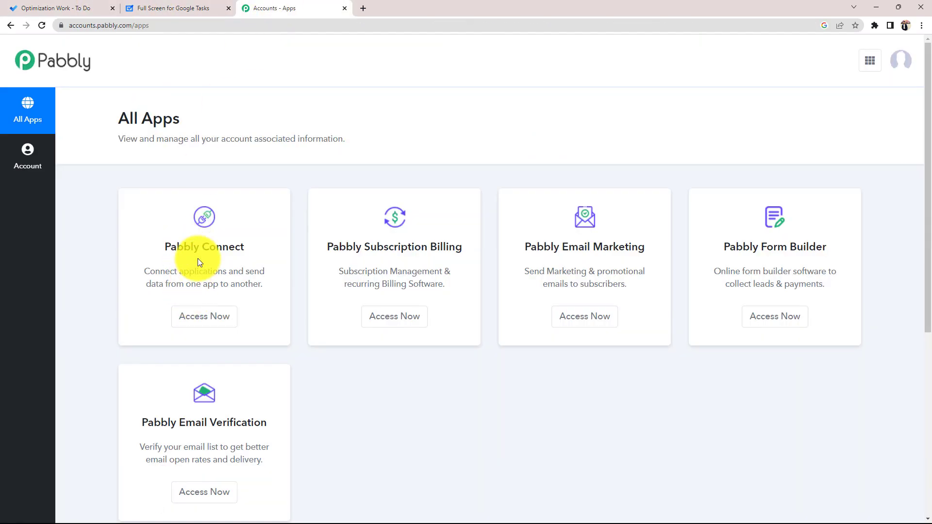
left_click(213, 316)
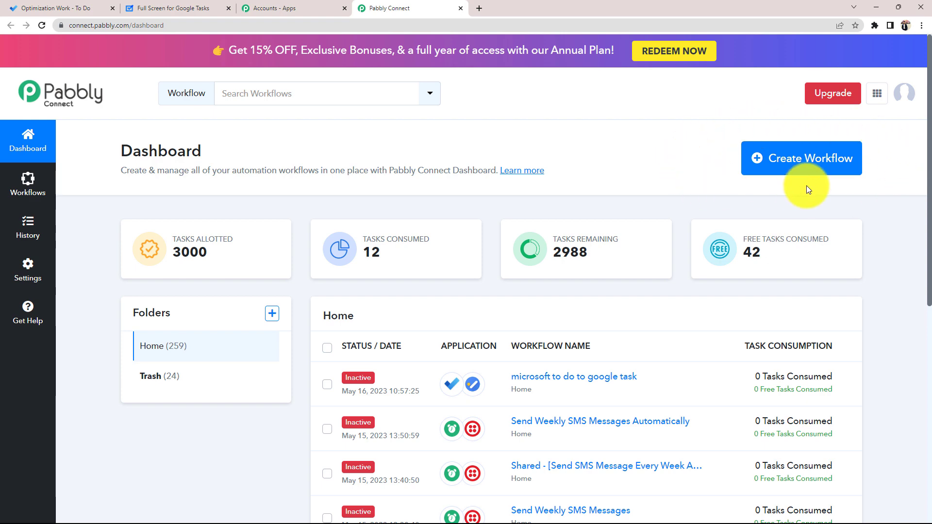
Step: Create a new workflow named "Add Tasks in Google Tasks from Microsoft To Do"
left_click(813, 169)
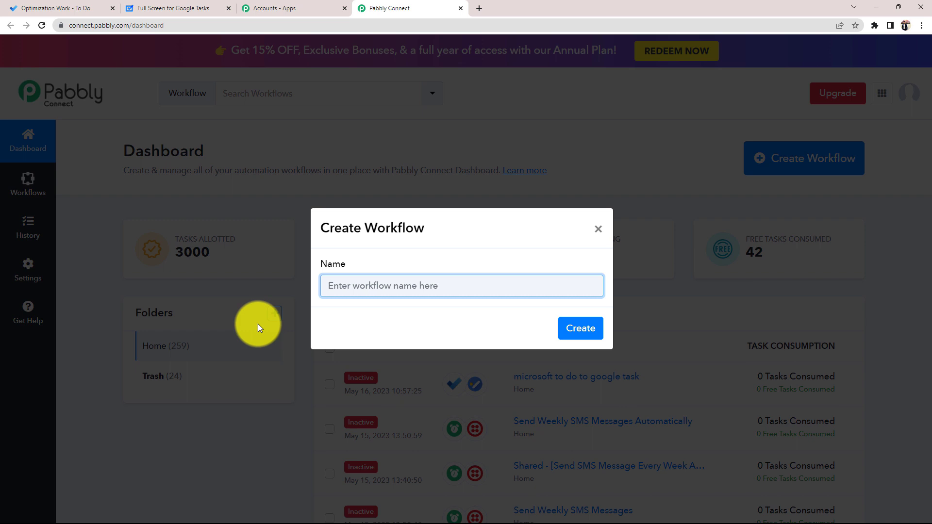
type("Add Tasks in Google Tasks from Microsoft To Do")
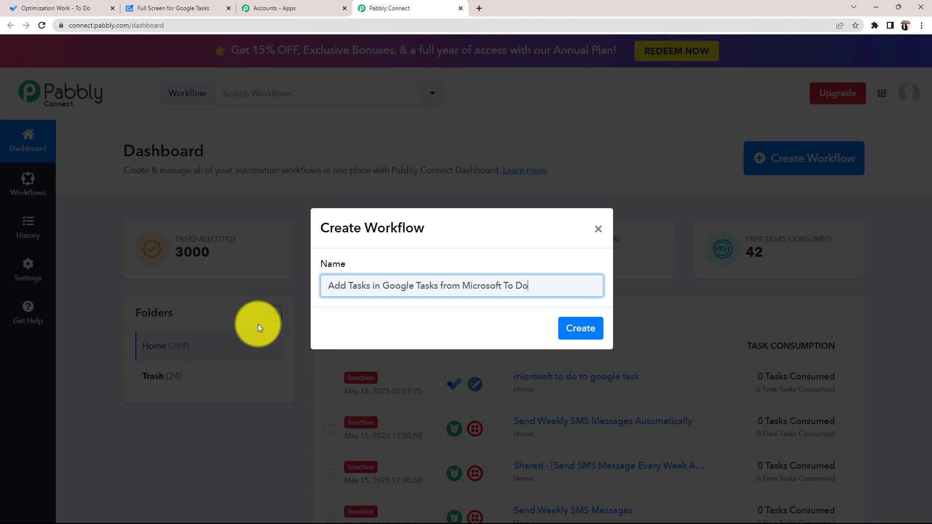
key("Return")
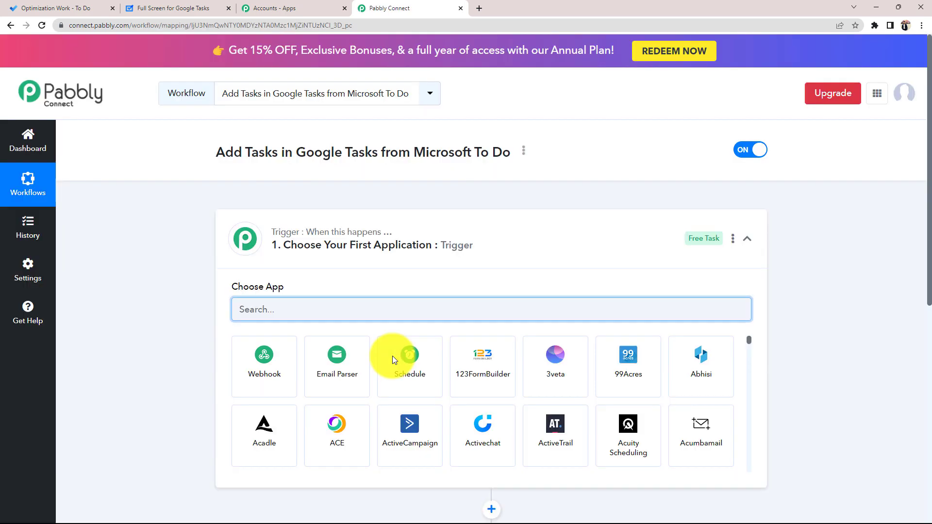
Step: Collapse the trigger section, and review the current tasks in Microsoft To Do and Google Tasks before returning to the workflow
left_click(743, 245)
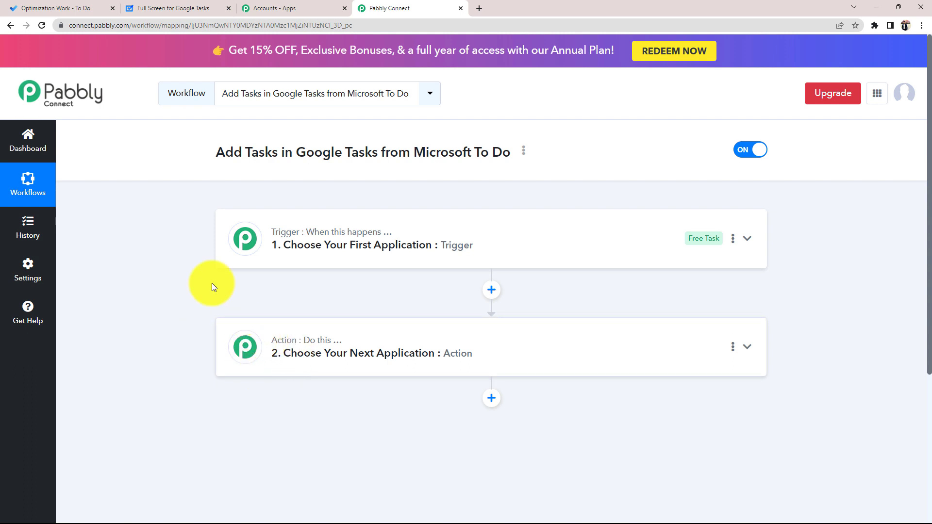
left_click(57, 4)
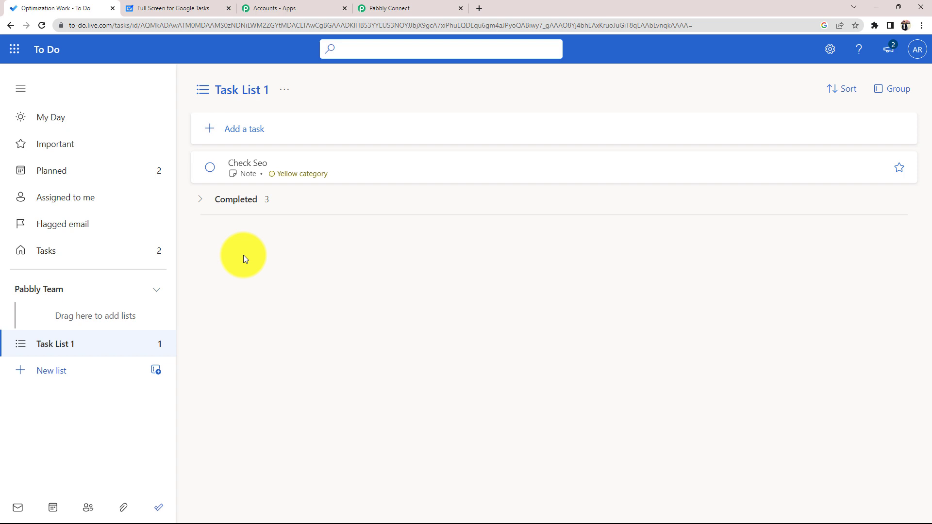
left_click(159, 8)
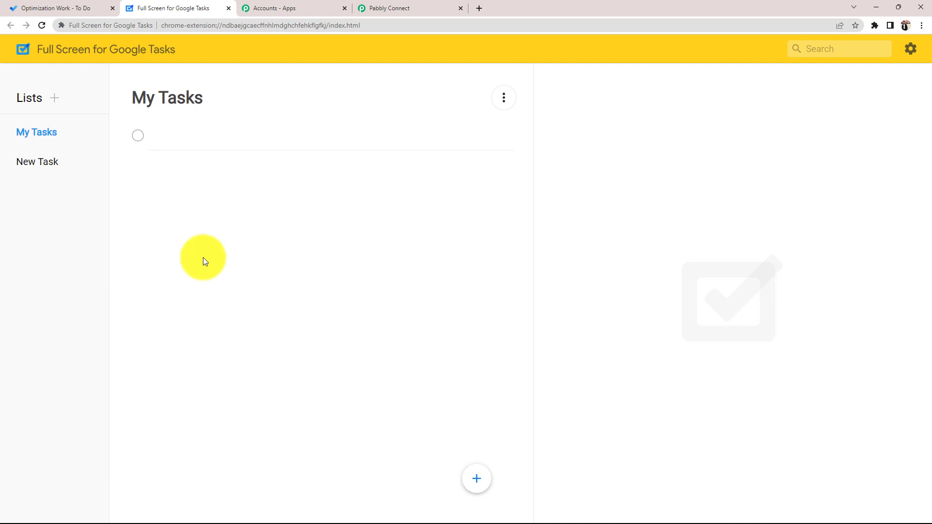
left_click(407, 7)
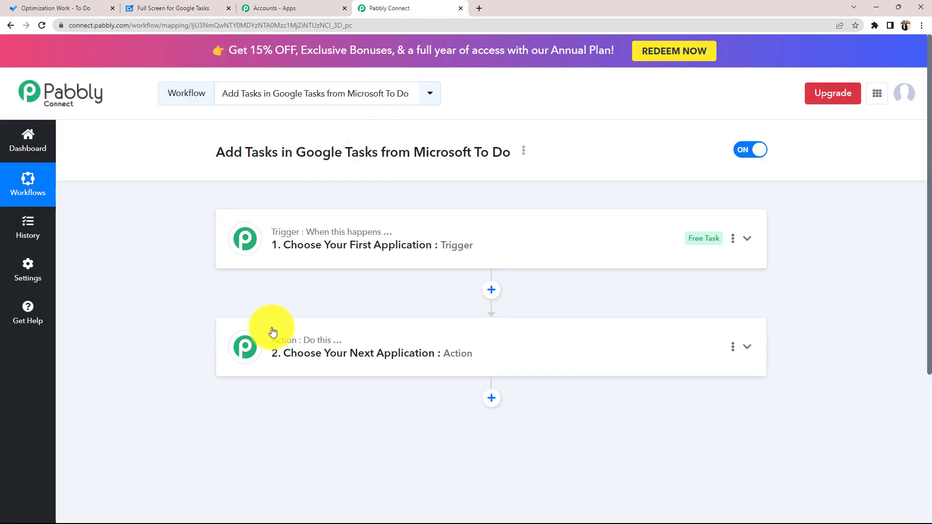
Step: Set the workflow's trigger application to Microsoft To-Do and its trigger event to New Task
left_click(301, 243)
left_click(282, 318)
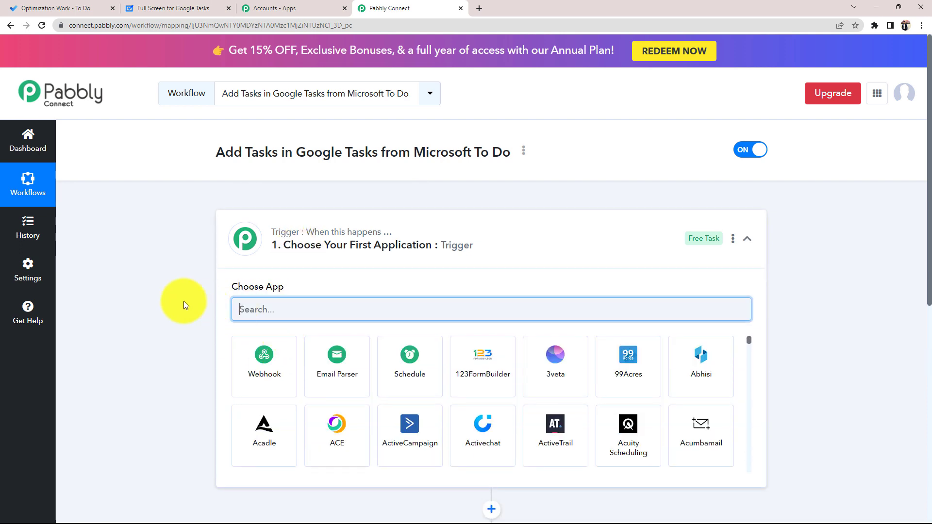
type("micro")
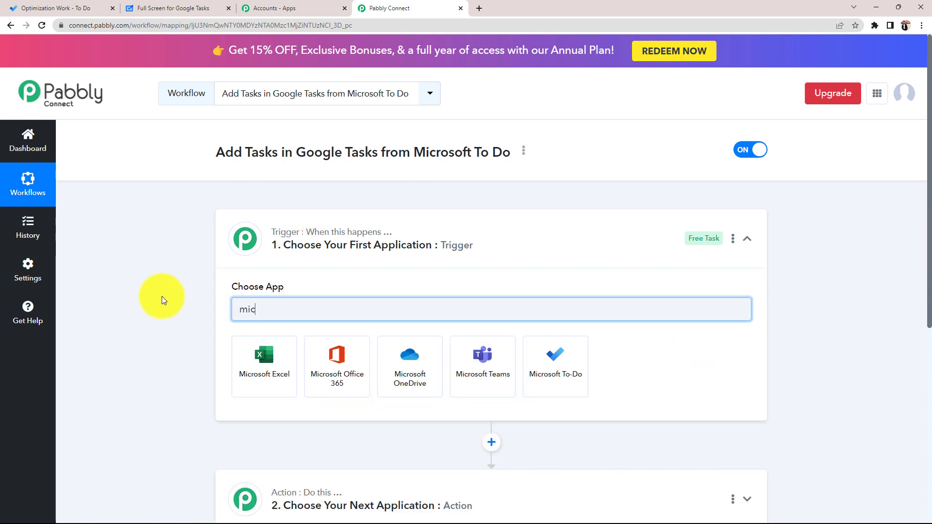
left_click(571, 372)
left_click(246, 358)
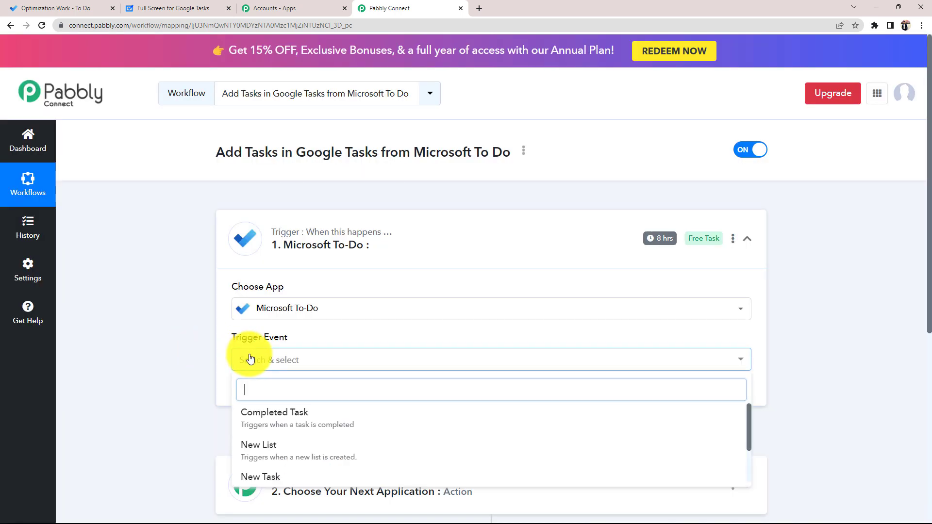
scroll(185, 375, "down", 1)
scroll(89, 374, "down", 1)
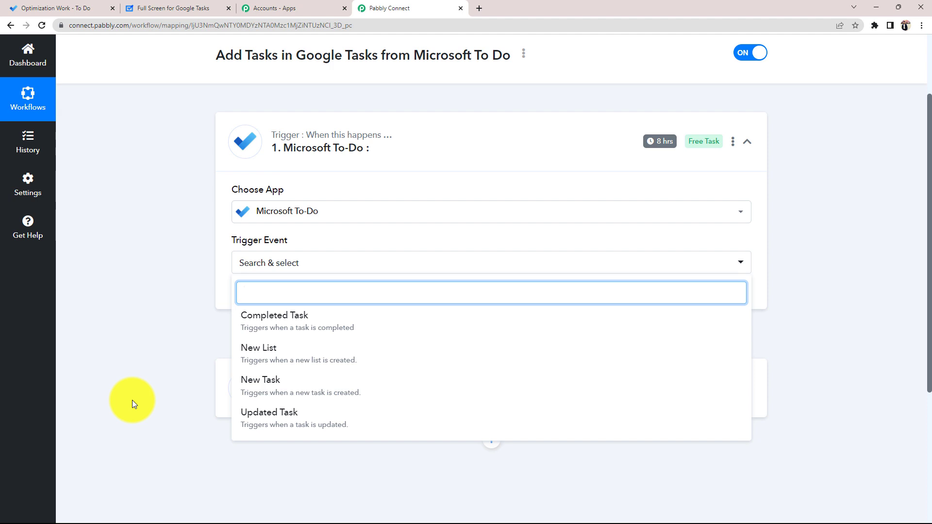
left_click(262, 386)
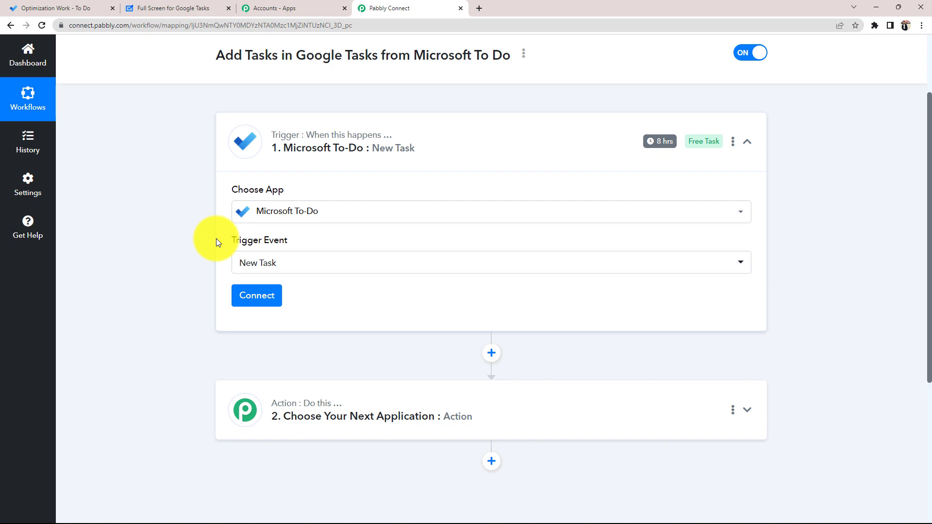
Step: Add a new Microsoft To-Do connection for the trigger and grant Pabbly Connect the requested account permissions
left_click(247, 297)
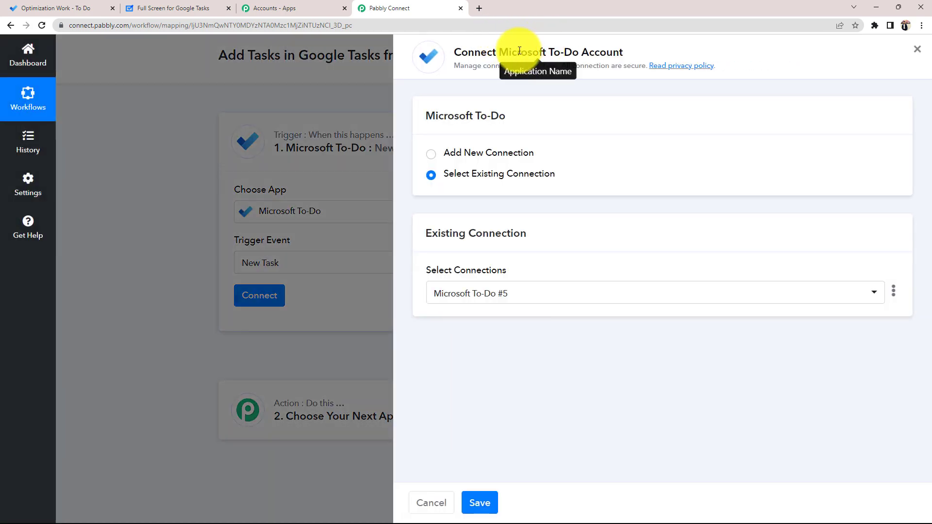
left_click_drag(509, 52, 665, 52)
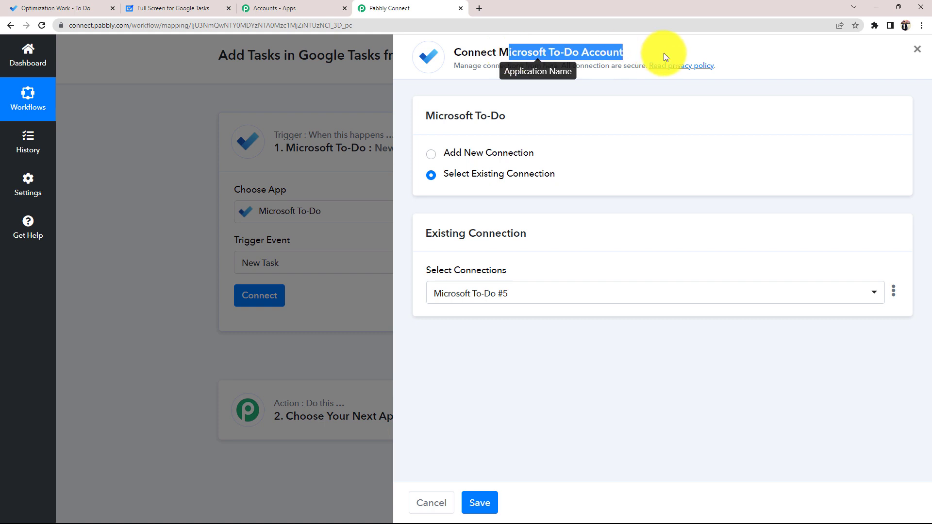
left_click(431, 155)
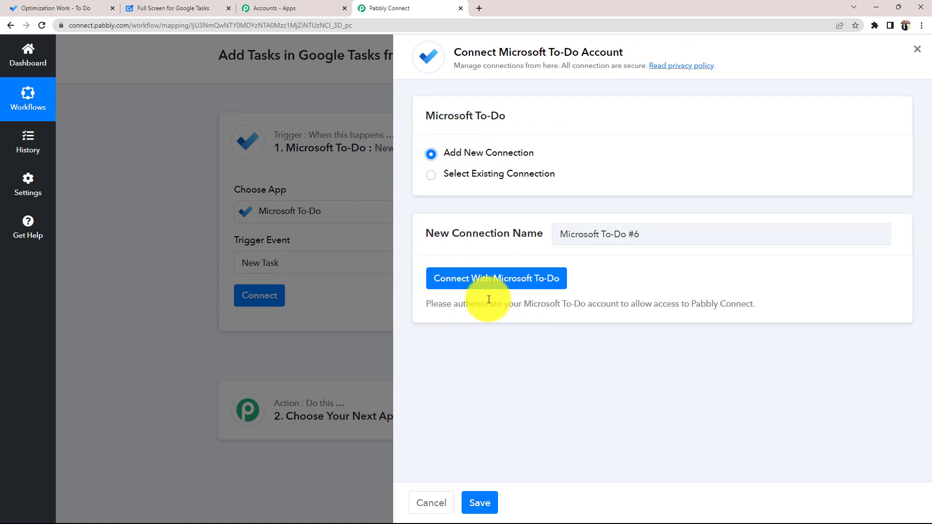
left_click(479, 283)
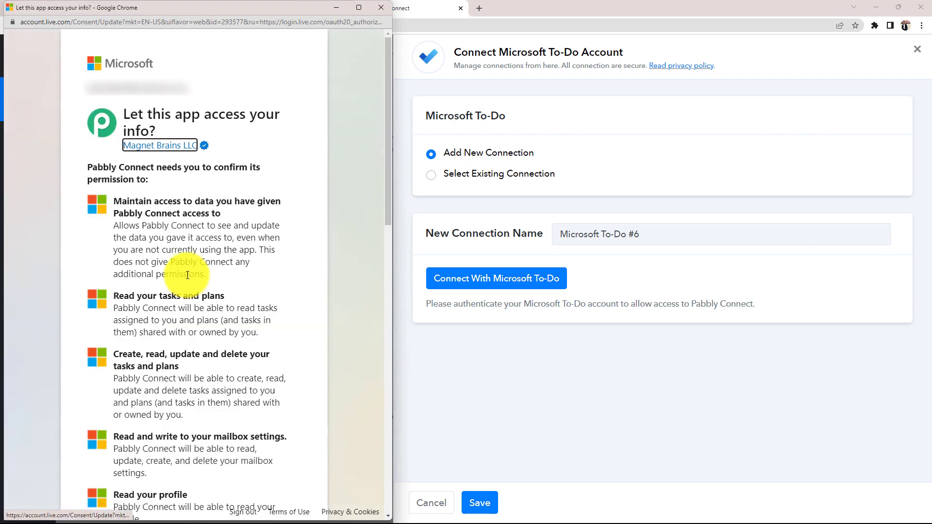
scroll(187, 276, "down", 15)
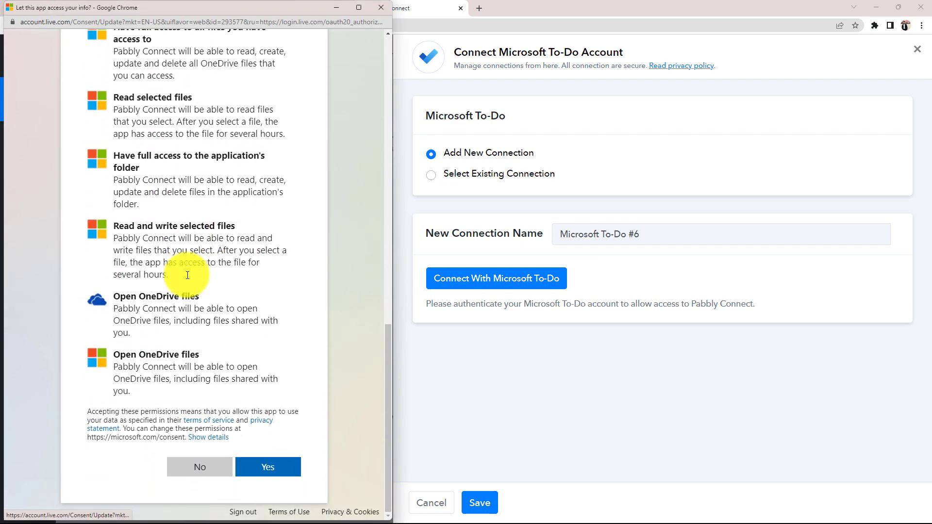
left_click(265, 467)
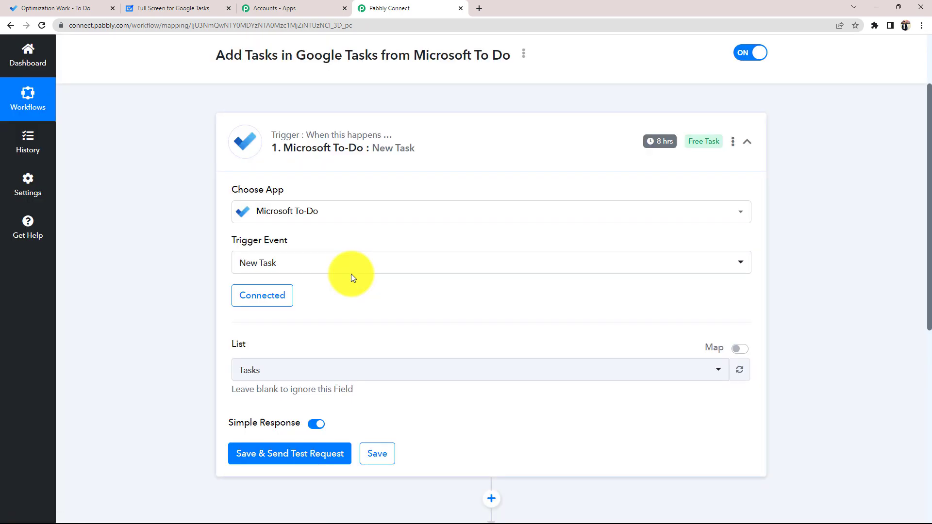
Step: Examine the Tasks and Task List 1 lists in Microsoft To Do and the My Tasks list in Google Tasks
scroll(351, 272, "down", 2)
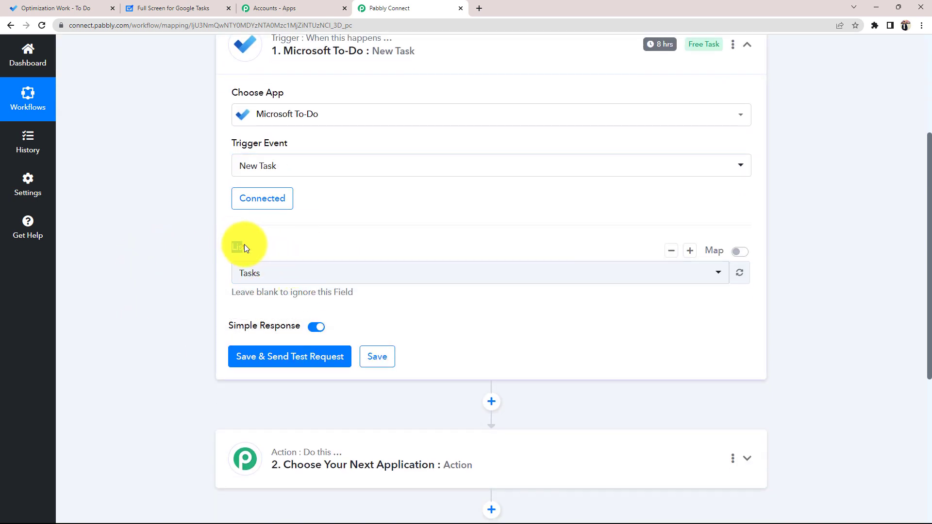
left_click(68, 7)
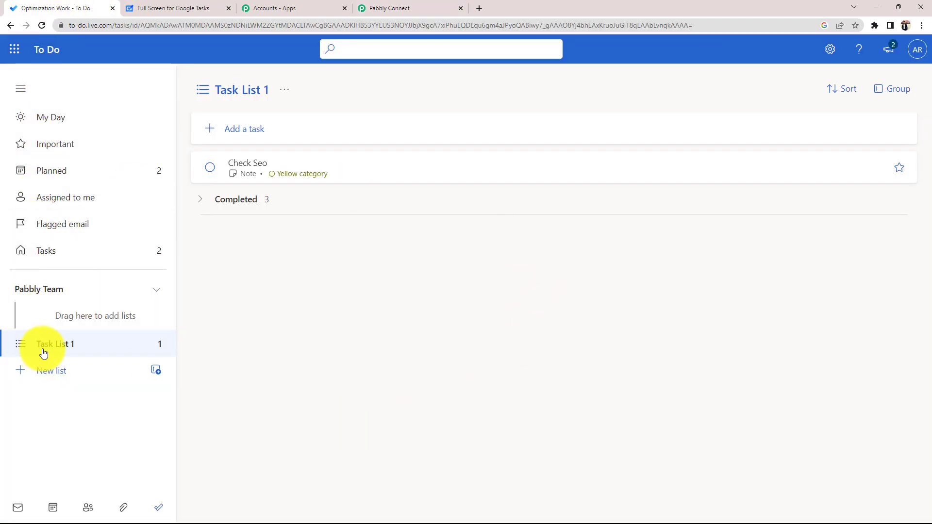
left_click(39, 260)
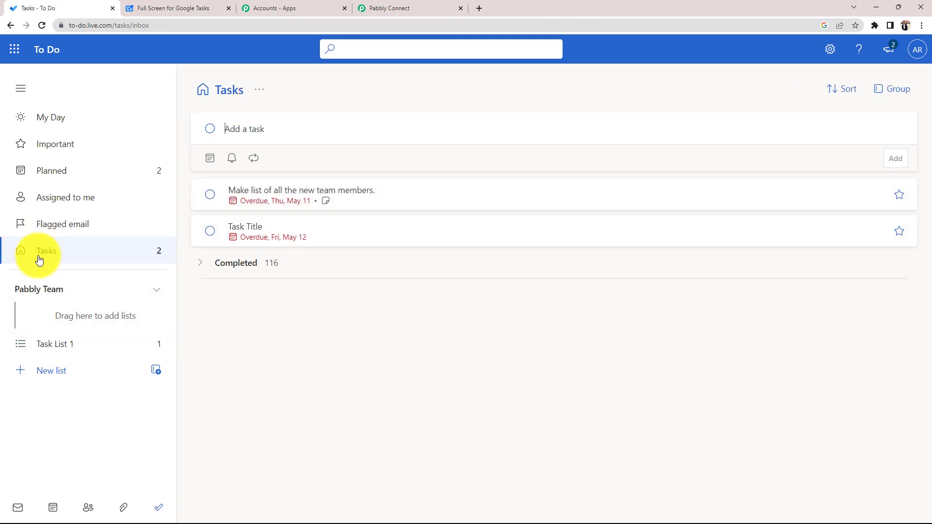
left_click(40, 345)
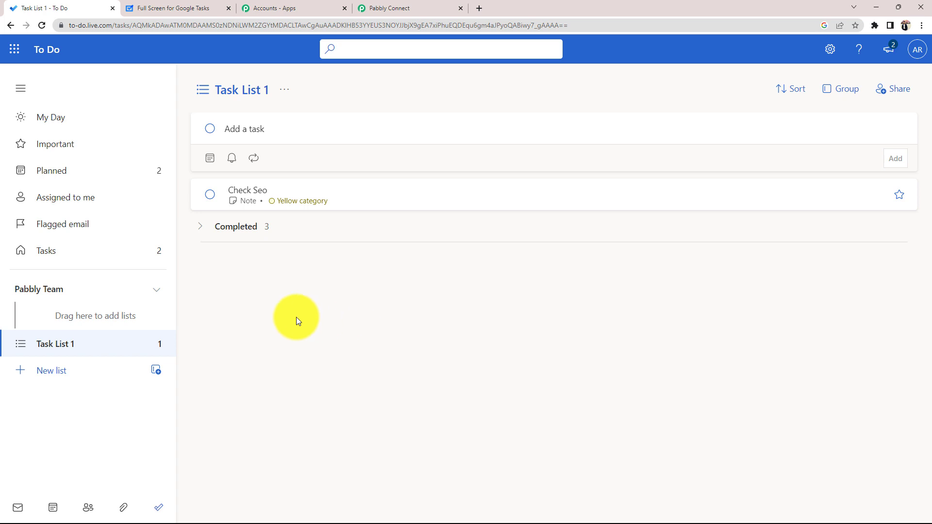
left_click(63, 350)
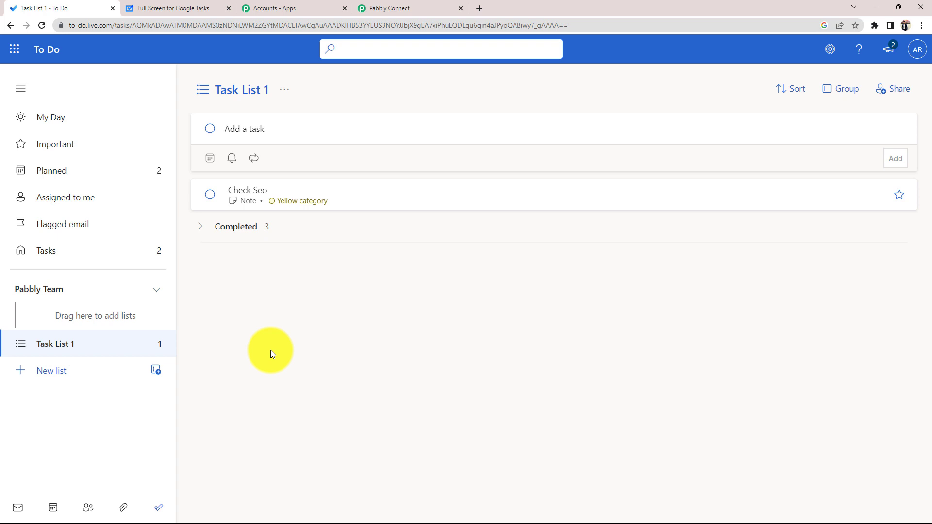
left_click(196, 8)
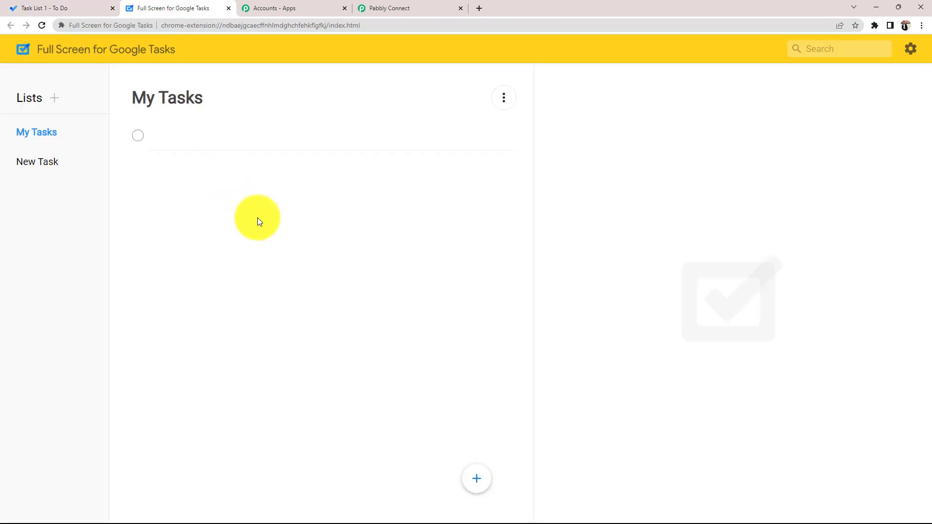
Step: Return to the Pabbly Connect workflow and set the trigger's list to Task List 1
left_click(420, 7)
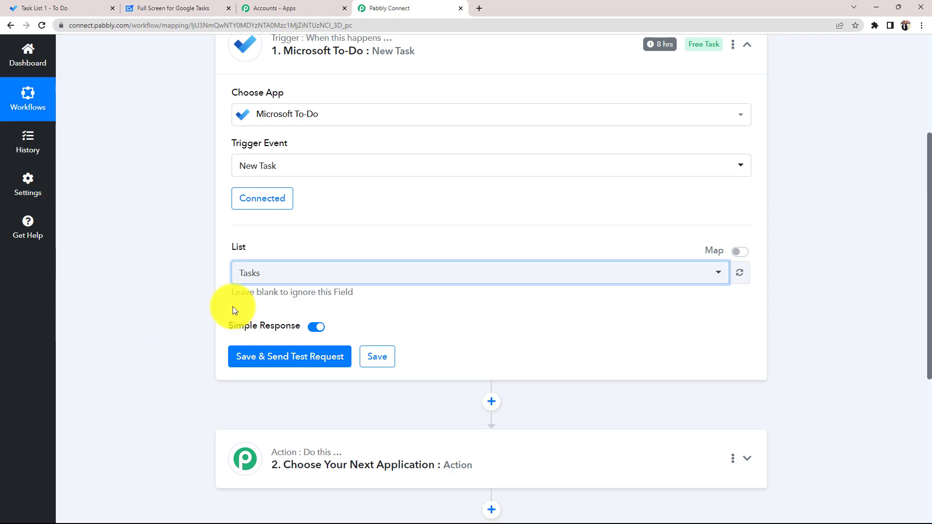
left_click(248, 272)
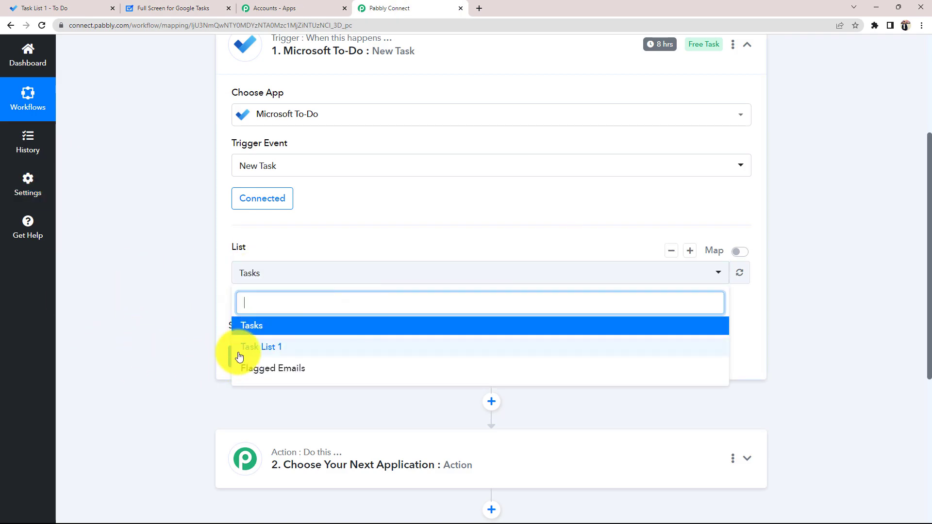
left_click(267, 348)
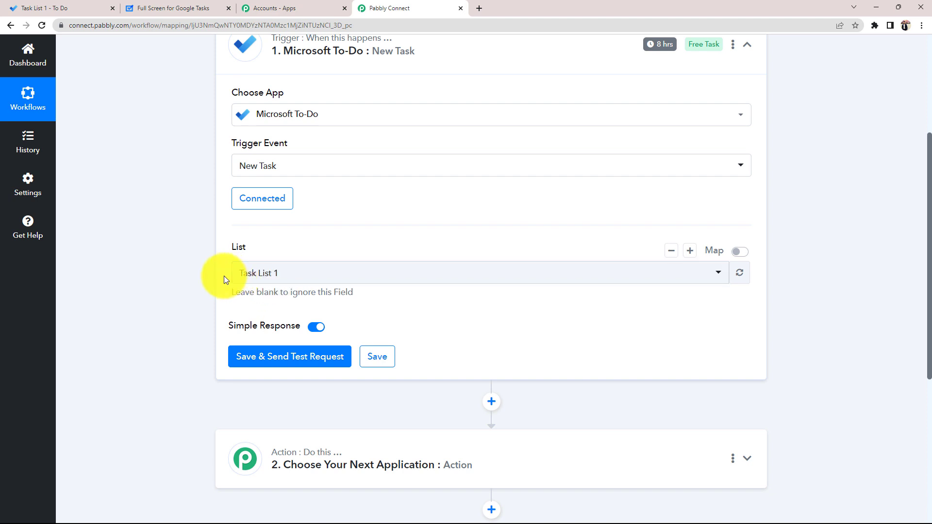
Step: Switch to Microsoft To Do and open the Check Seo task in Task List 1 to examine its category and note
left_click(58, 8)
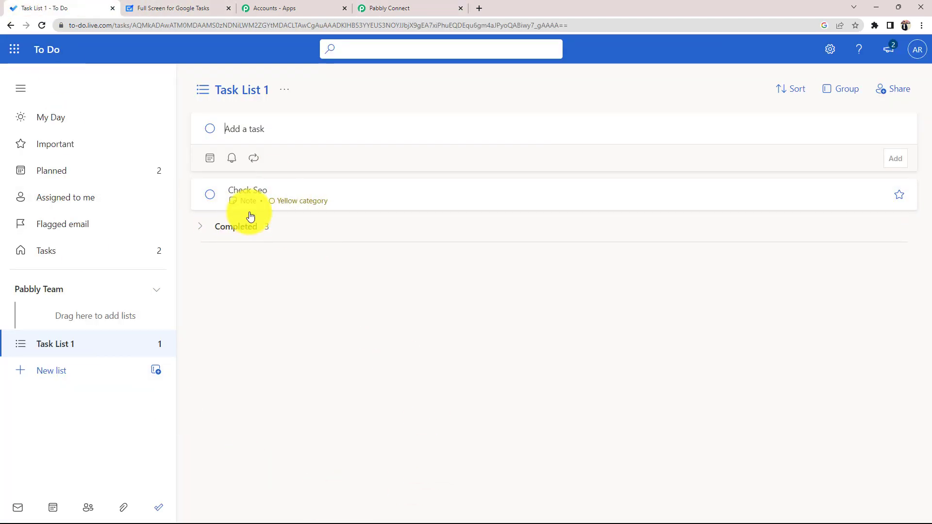
left_click(240, 190)
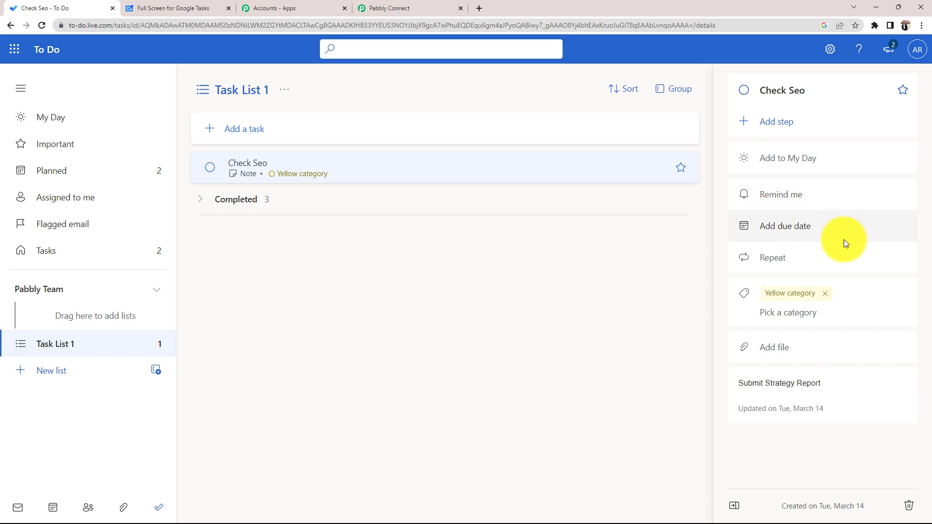
left_click(738, 382)
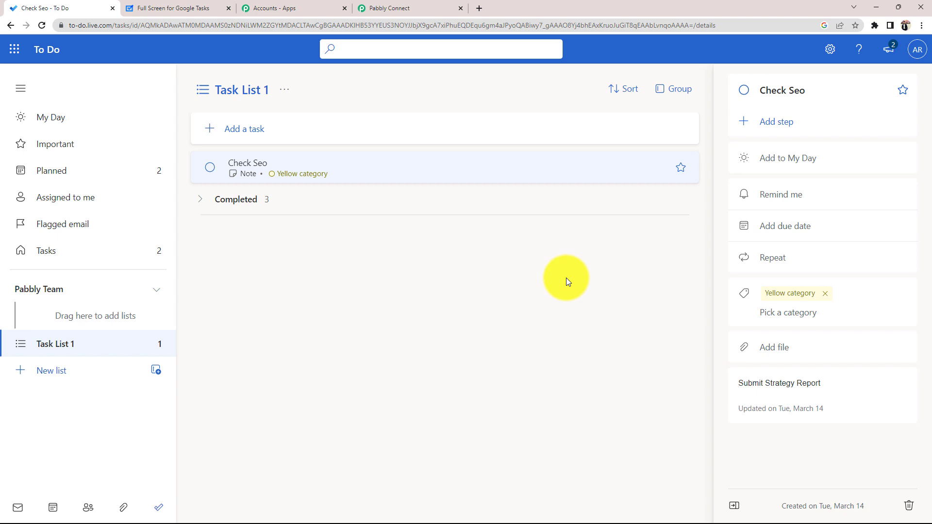
Step: Return to the Pabbly Connect workflow, save the Microsoft To-Do trigger and send a test request
left_click(389, 8)
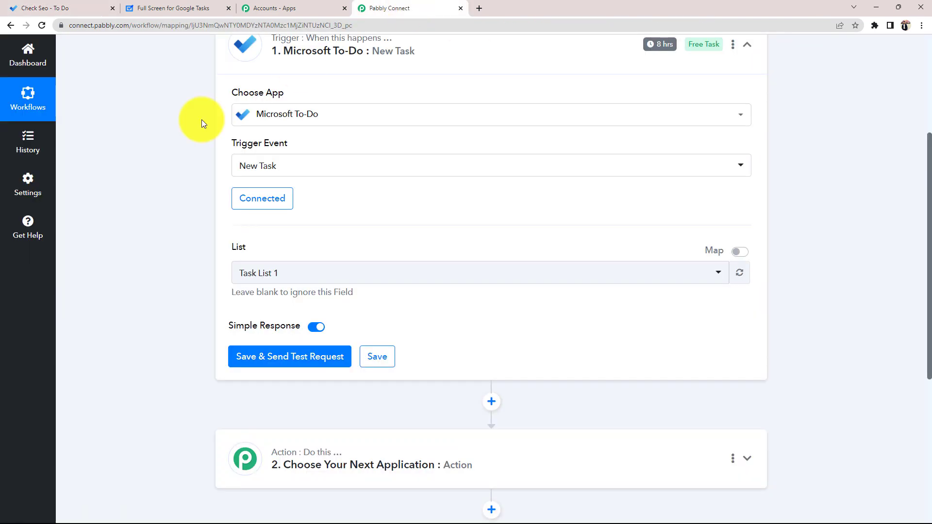
left_click(275, 365)
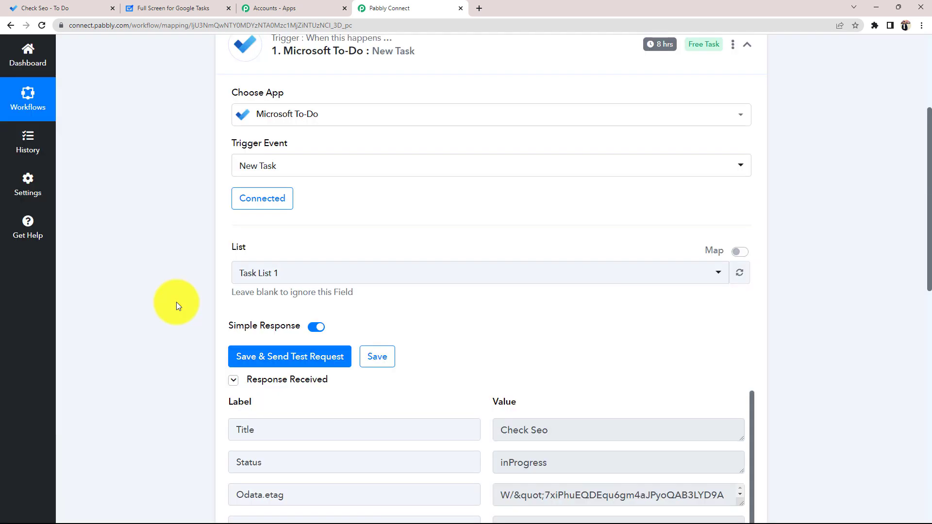
Step: Examine the title, status, category and body content in the trigger's test response
scroll(171, 305, "down", 3)
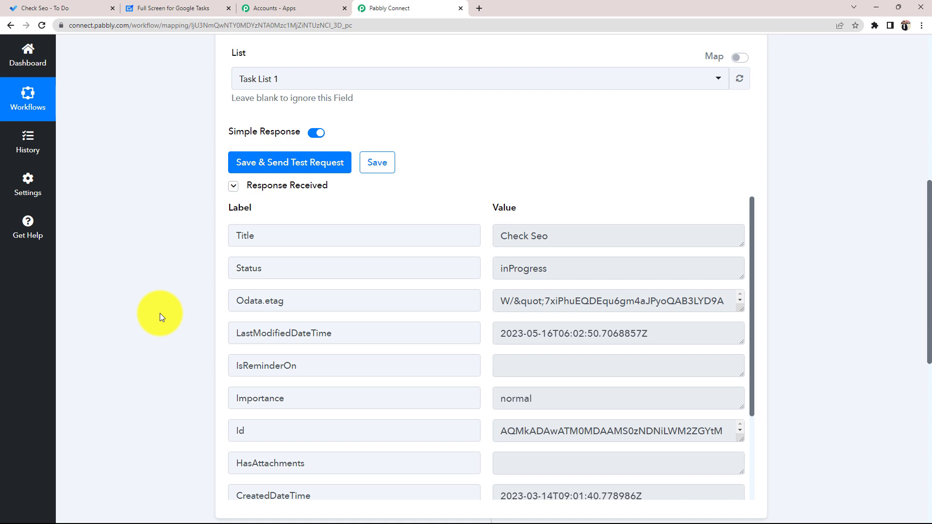
scroll(159, 313, "down", 1)
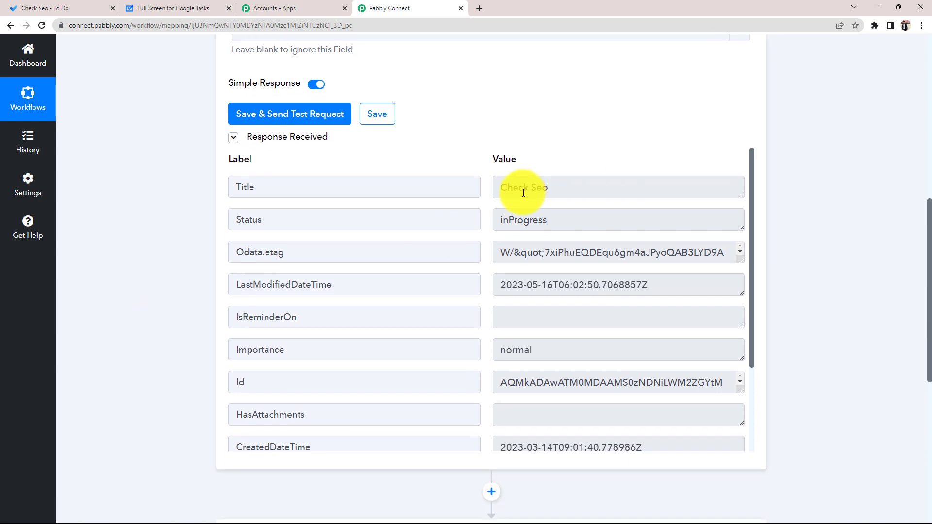
left_click_drag(501, 190, 561, 188)
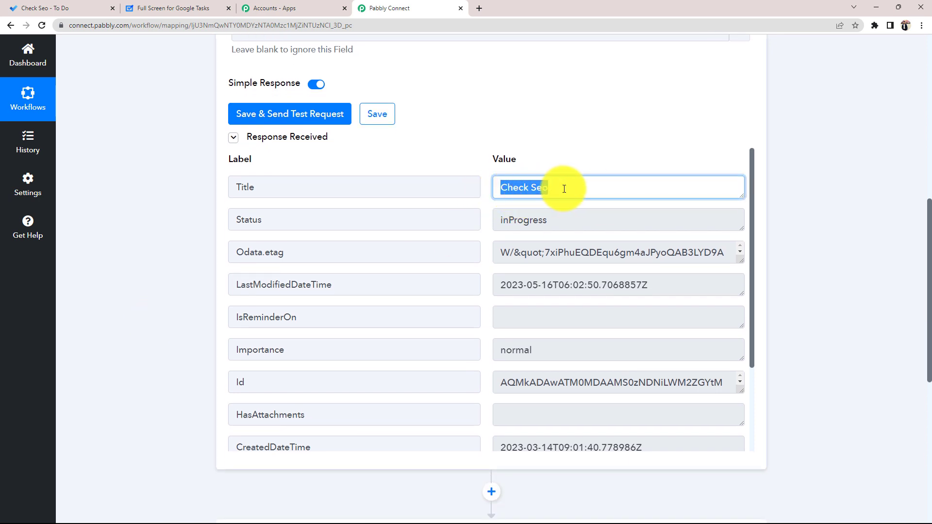
double_click(577, 210)
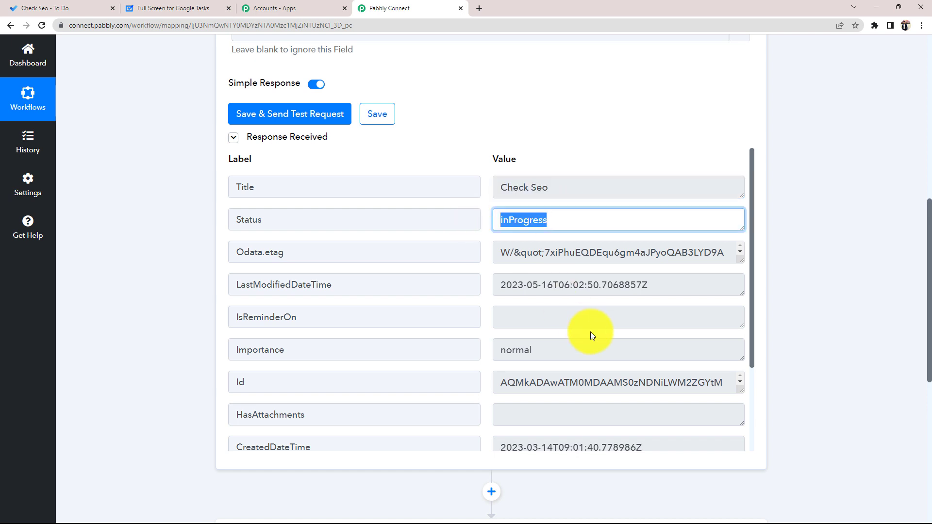
scroll(590, 331, "down", 3)
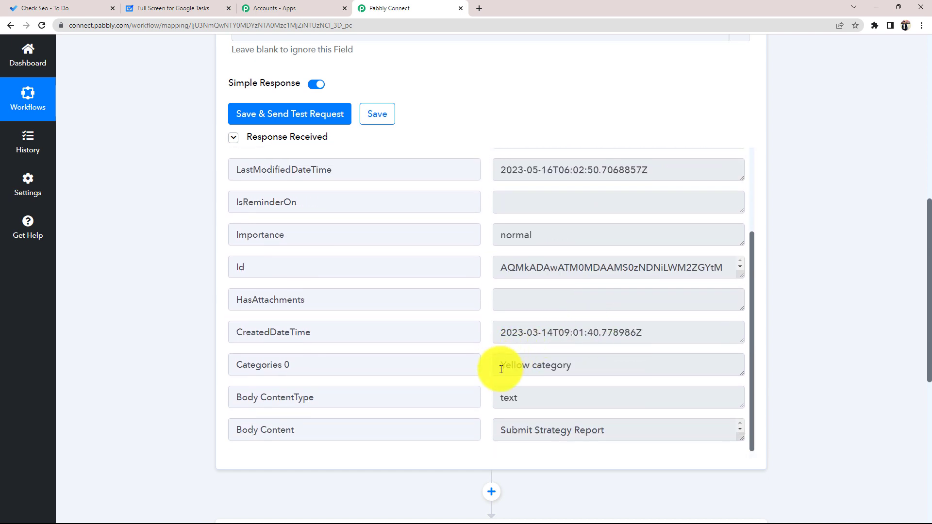
left_click_drag(499, 366, 571, 366)
left_click_drag(501, 438, 631, 442)
left_click(85, 385)
scroll(132, 384, "up", 5)
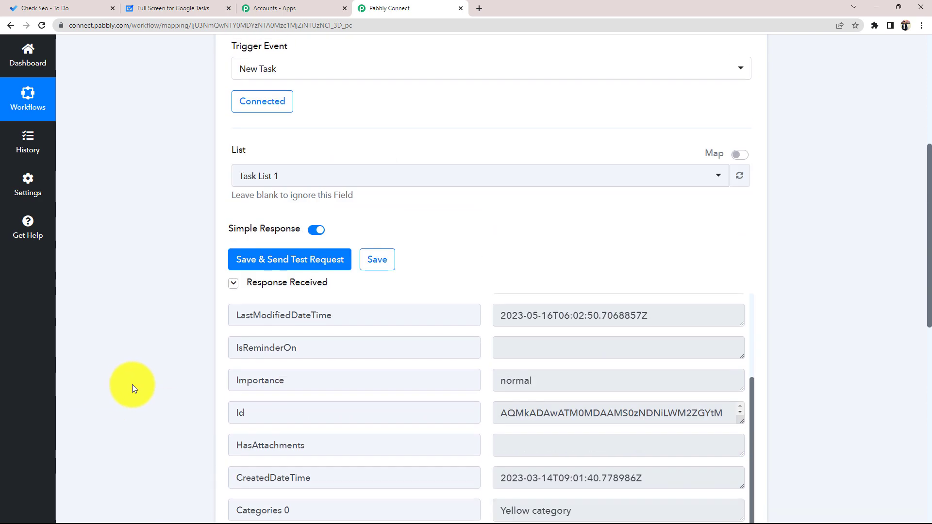
Step: In Microsoft To Do, add the task Optimization Work to Task List 1 with Red category and the note "Update the report and submit to the manager"
key("ctrl+1")
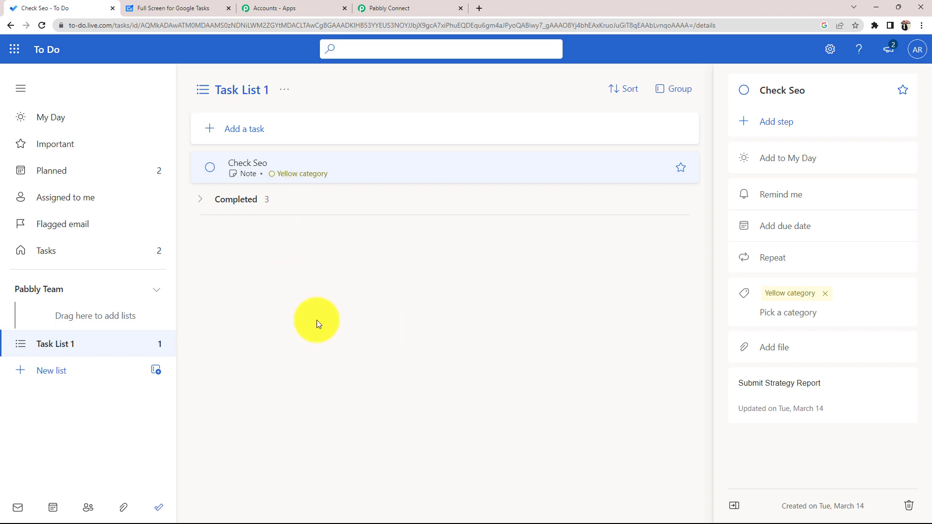
left_click(209, 128)
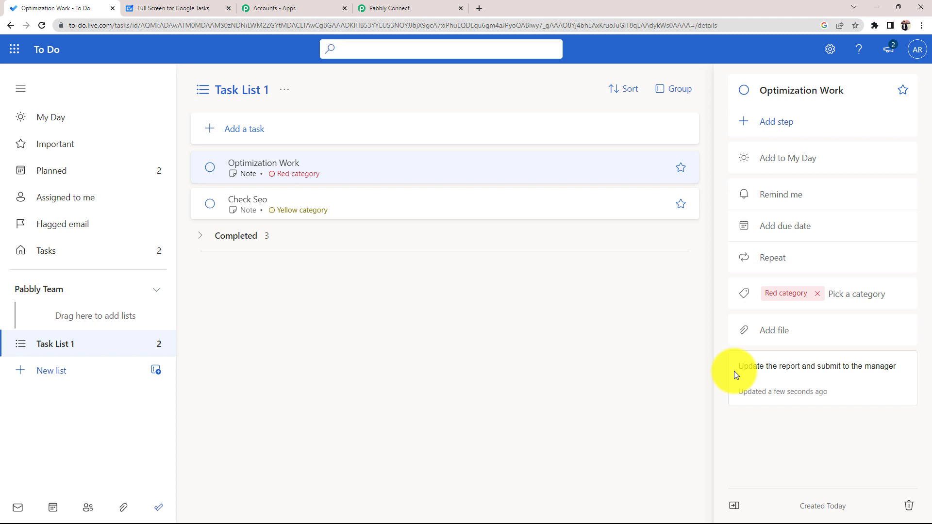
Step: Switch back to the Pabbly Connect workflow and send the trigger's test request again to fetch the newly added task
left_click(406, 8)
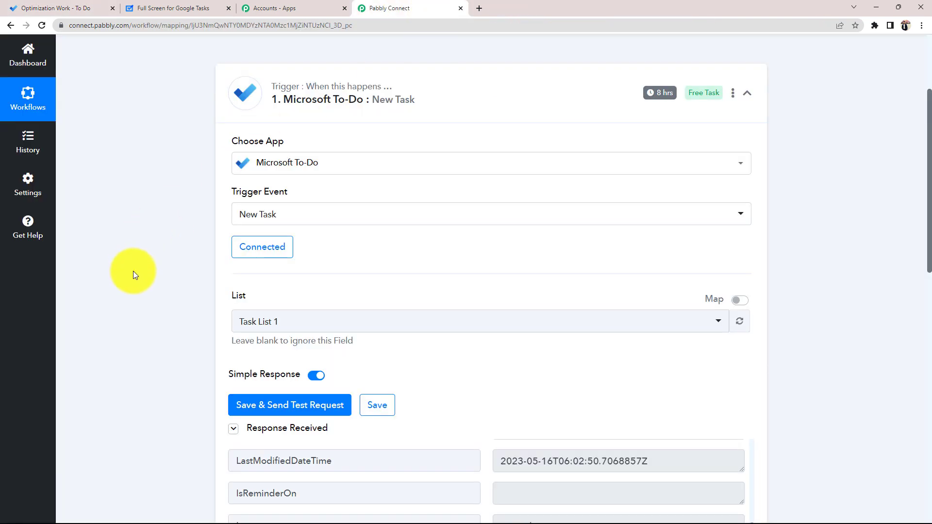
scroll(269, 274, "down", 3)
left_click(269, 270)
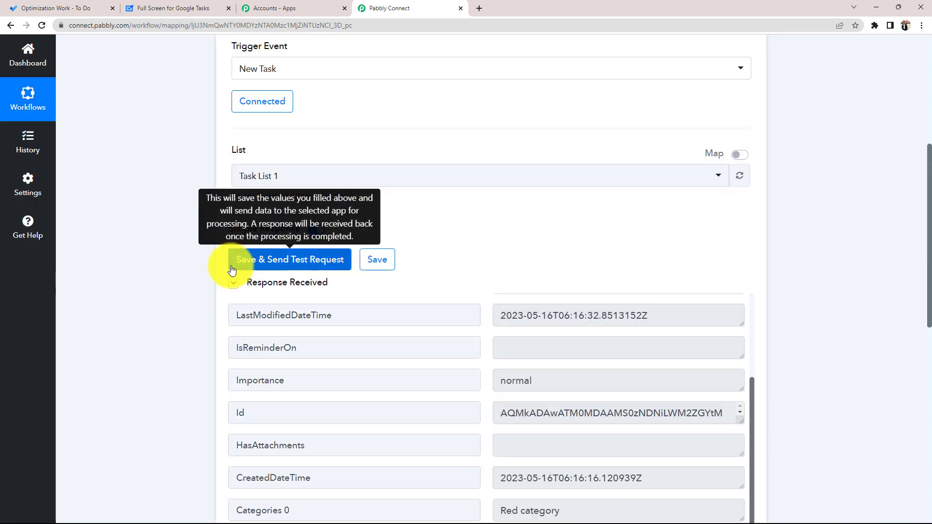
Step: Examine the title, importance, category and body content in the new response, and check the Optimization Work task in Microsoft To Do
scroll(483, 386, "up", 5)
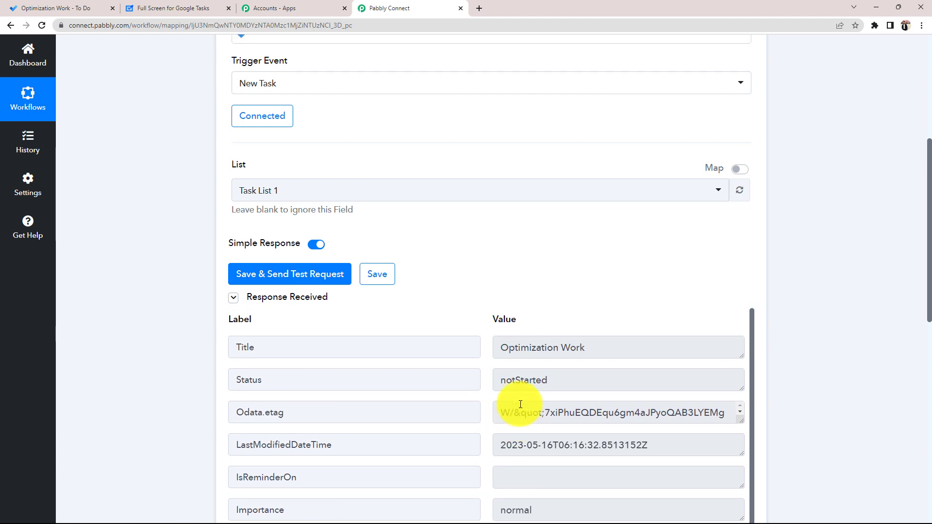
scroll(194, 369, "down", 2)
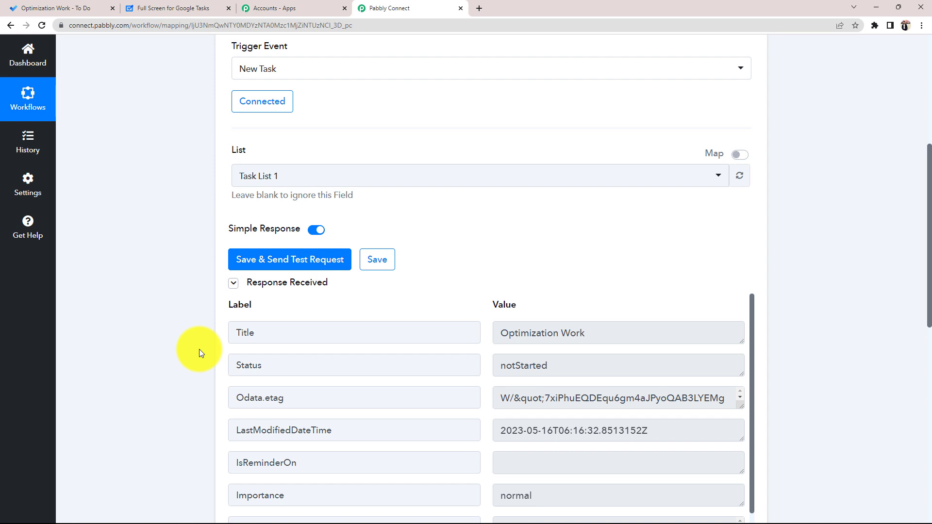
scroll(199, 348, "down", 2)
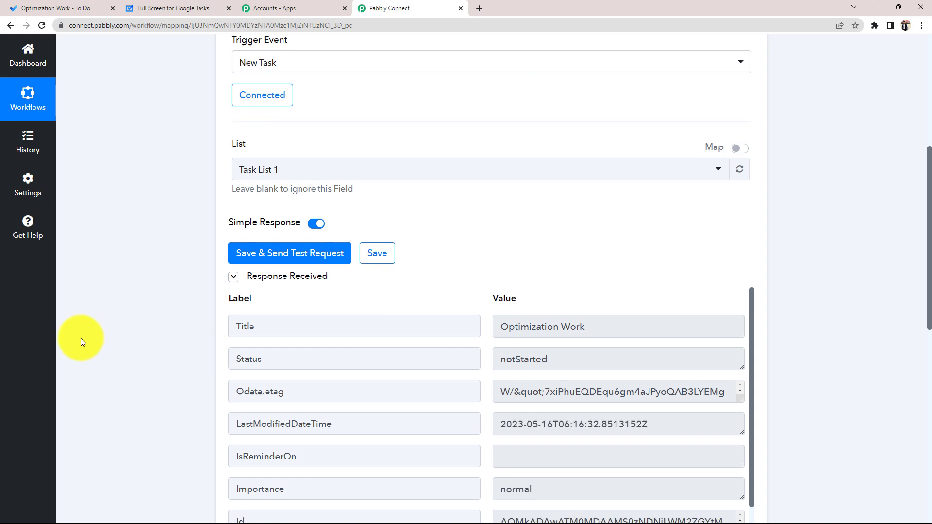
left_click_drag(227, 236, 279, 236)
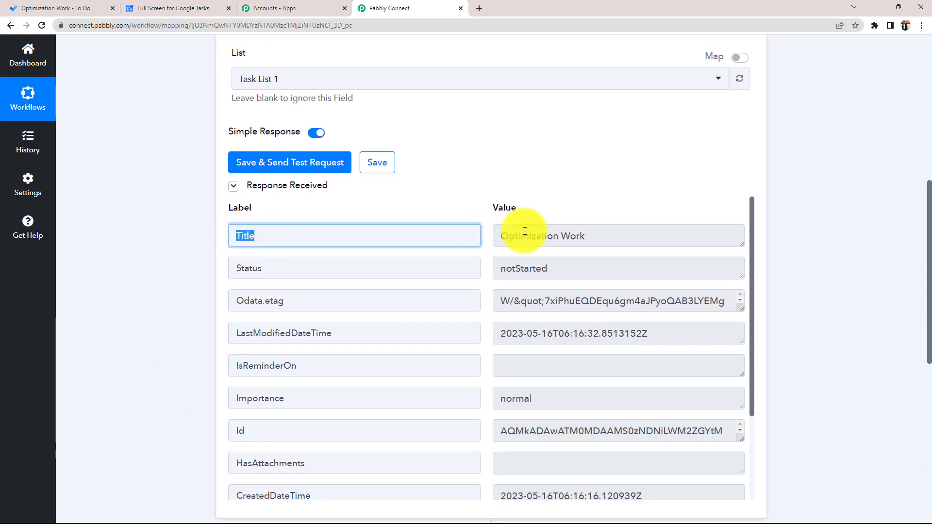
left_click_drag(499, 238, 588, 248)
scroll(406, 372, "down", 1)
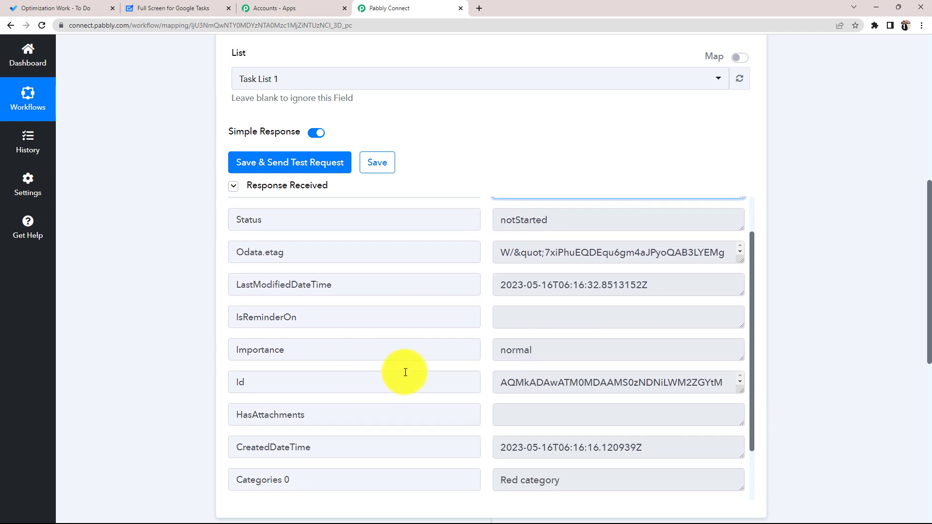
double_click(551, 345)
scroll(510, 395, "down", 1)
left_click(554, 415)
left_click_drag(553, 415, 370, 424)
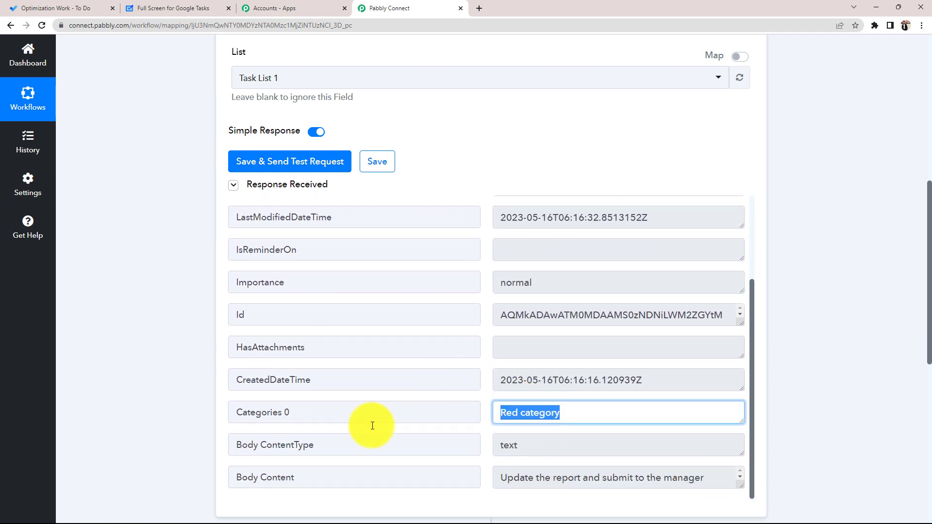
scroll(505, 407, "down", 2)
left_click_drag(494, 380, 355, 389)
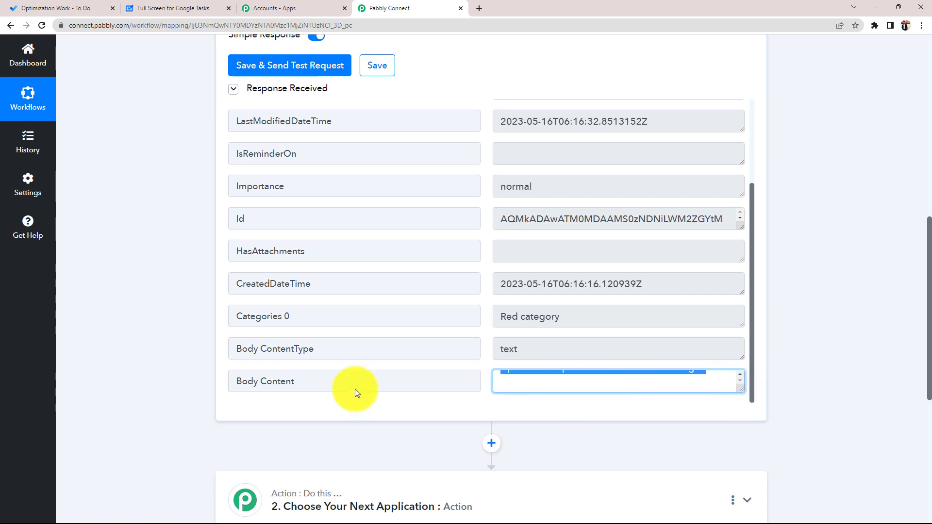
left_click(173, 349)
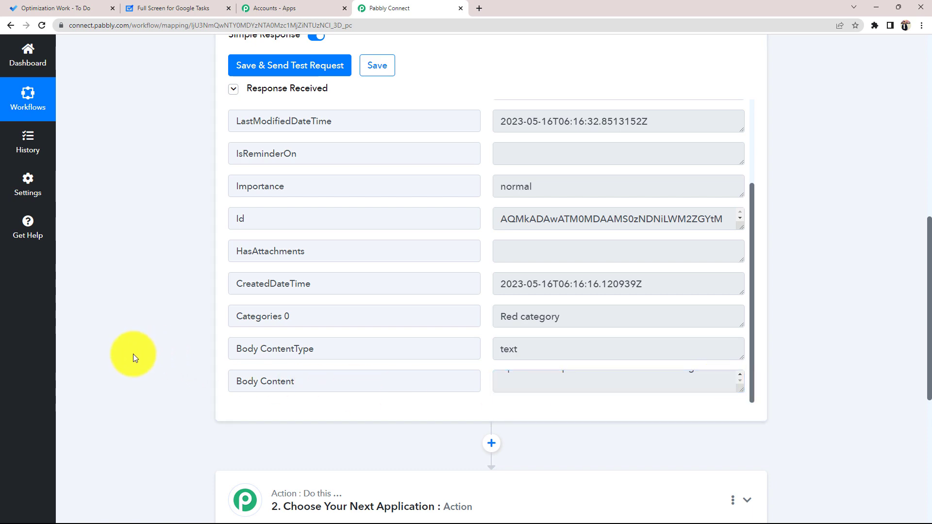
scroll(133, 354, "up", 5)
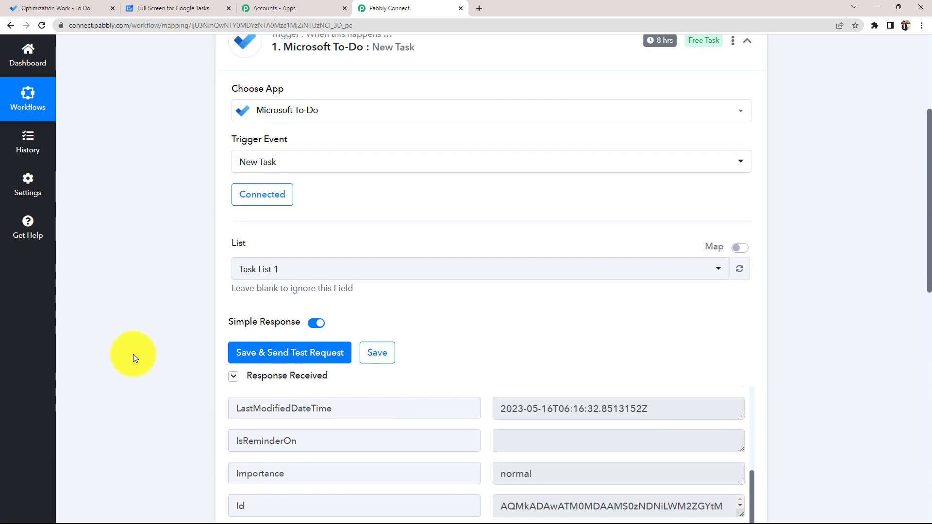
scroll(133, 354, "up", 2)
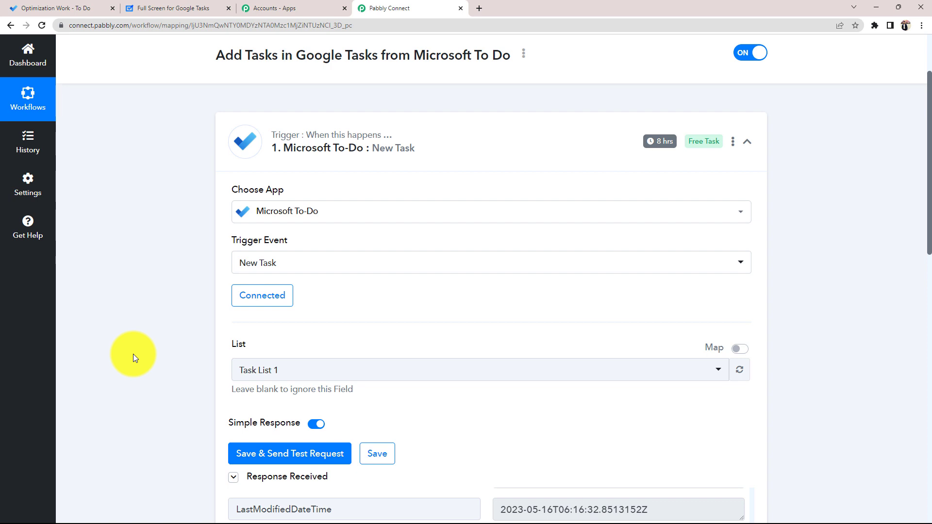
left_click(92, 8)
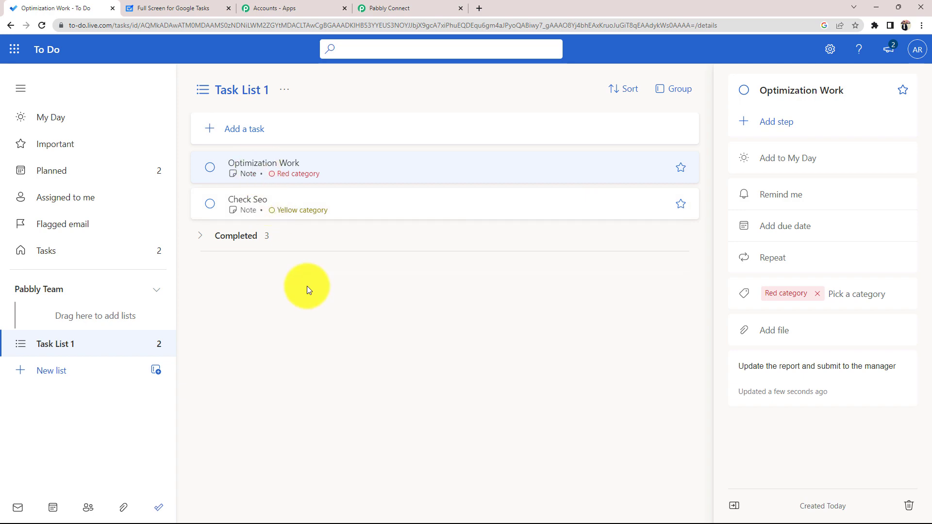
left_click(411, 8)
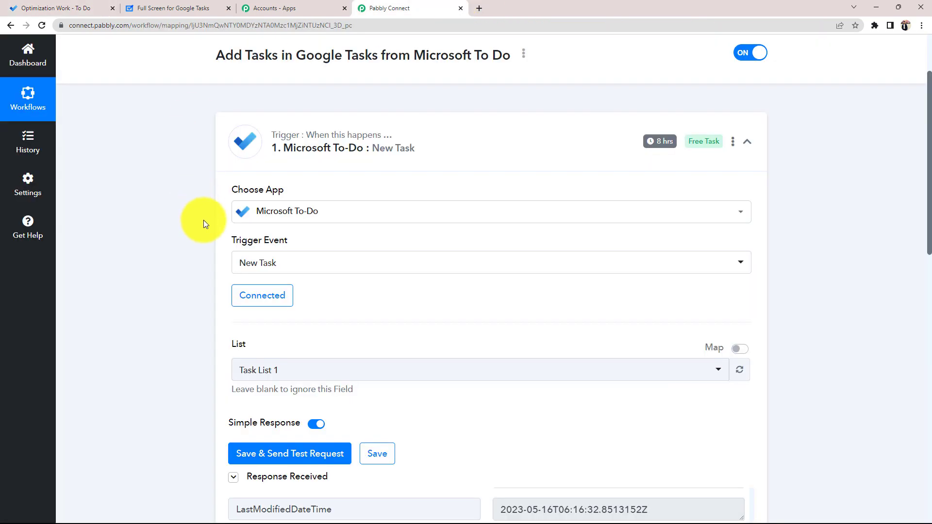
Step: Set the workflow's action application to Google Tasks and its action event to Create Task
scroll(133, 258, "down", 10)
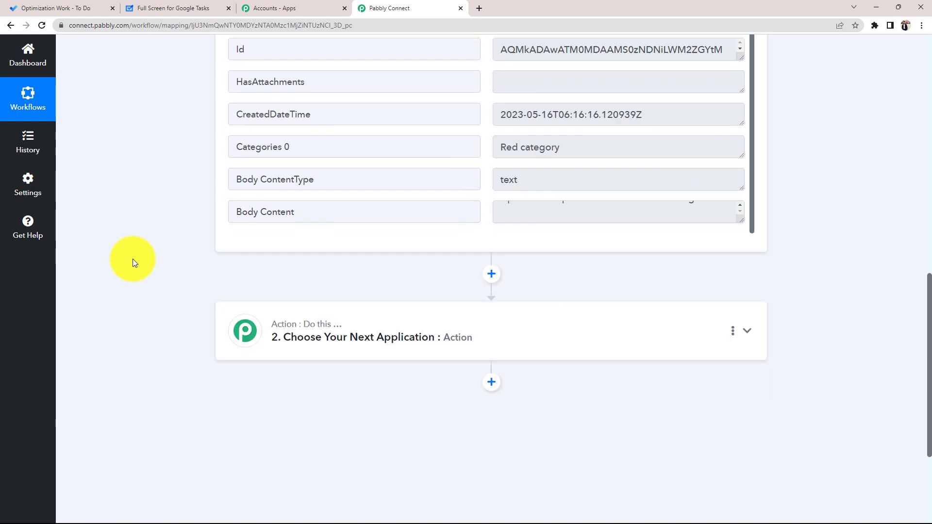
scroll(133, 258, "down", 3)
left_click(283, 209)
scroll(136, 295, "down", 2)
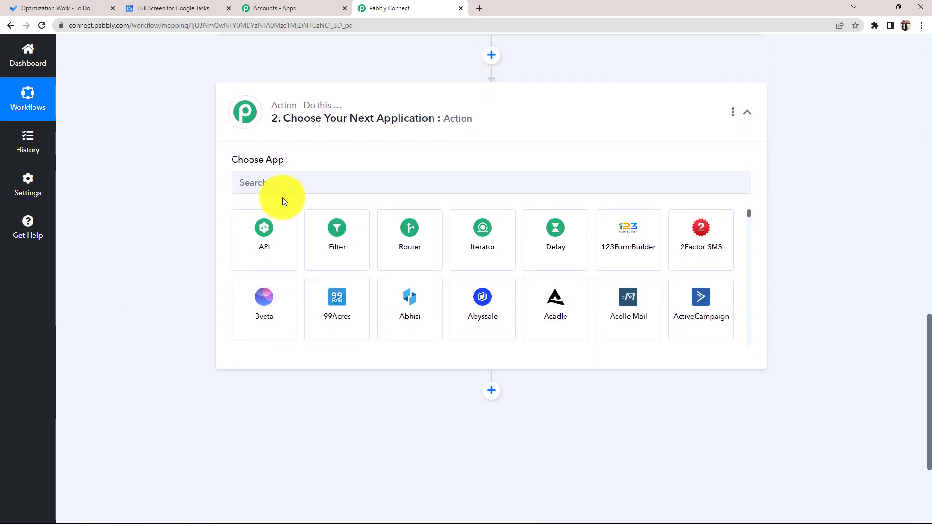
type("googl")
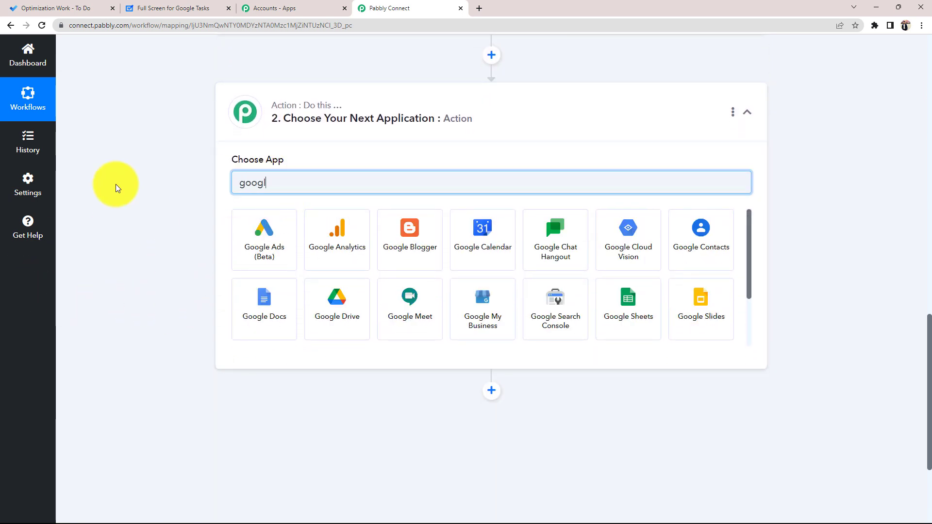
type("e task")
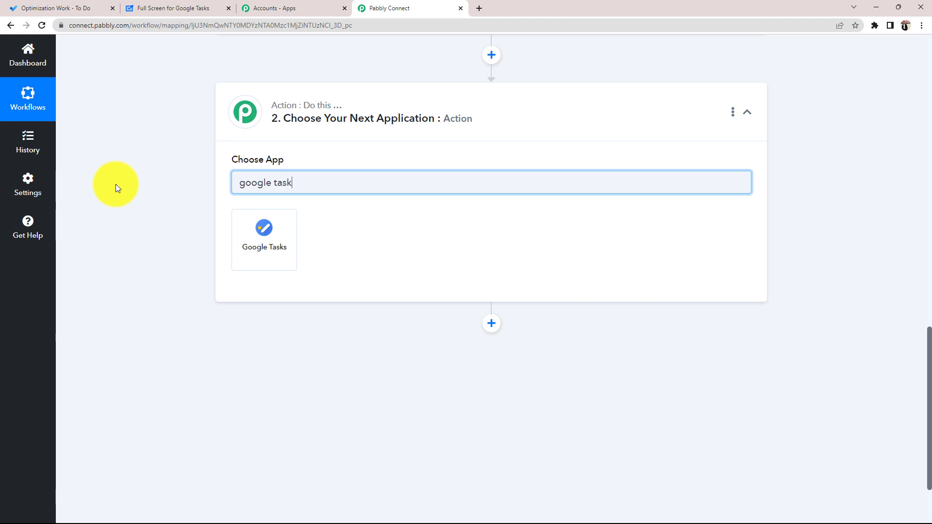
left_click(232, 237)
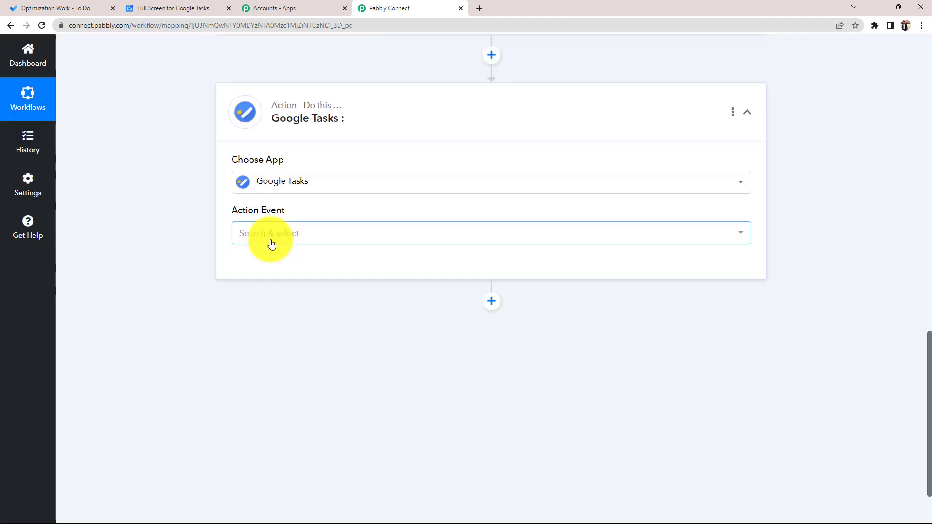
left_click(272, 244)
left_click(258, 326)
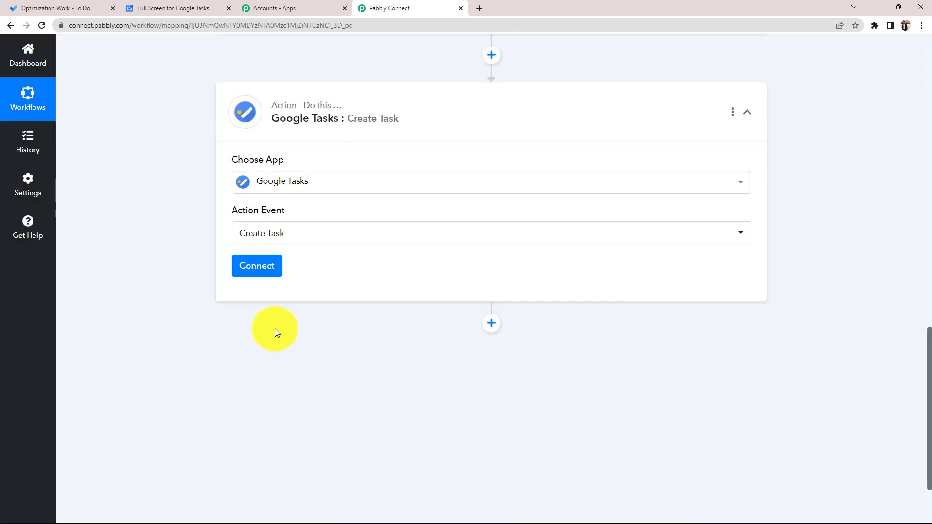
Step: Connect the action to Google Tasks with a new connection, signing in with a Google account and allowing Pabbly Connect Tasks access
left_click(250, 268)
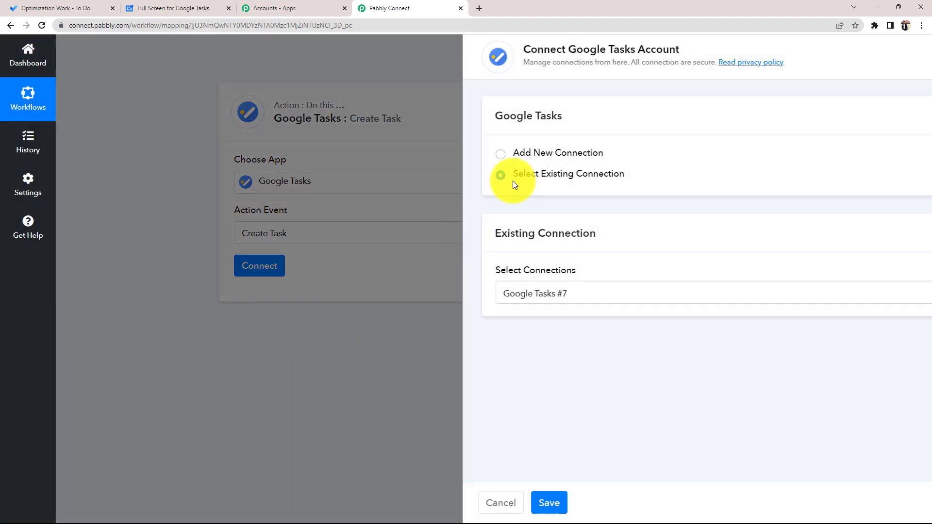
left_click_drag(498, 49, 630, 40)
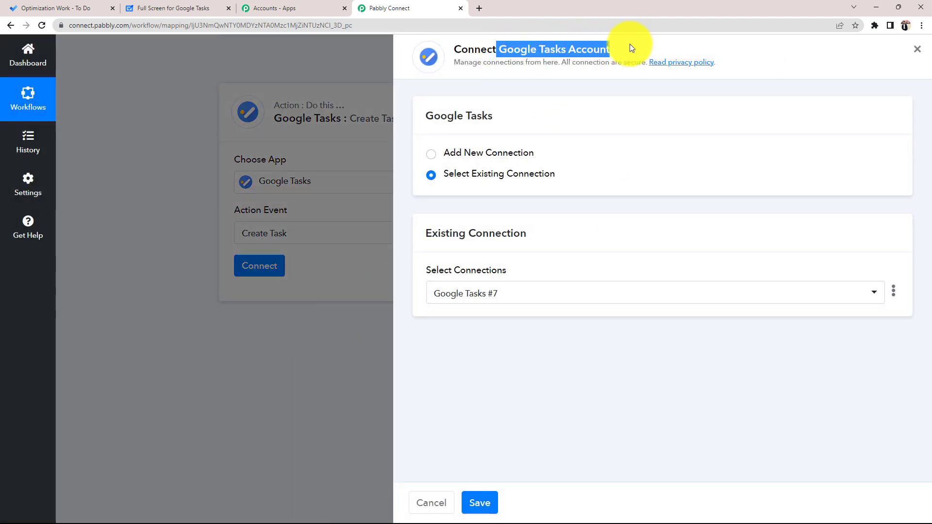
left_click(426, 154)
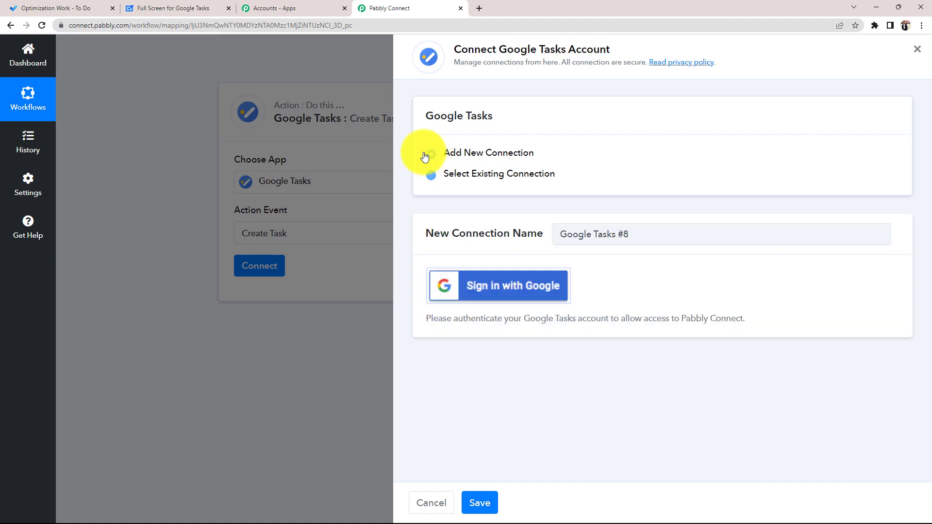
left_click(534, 285)
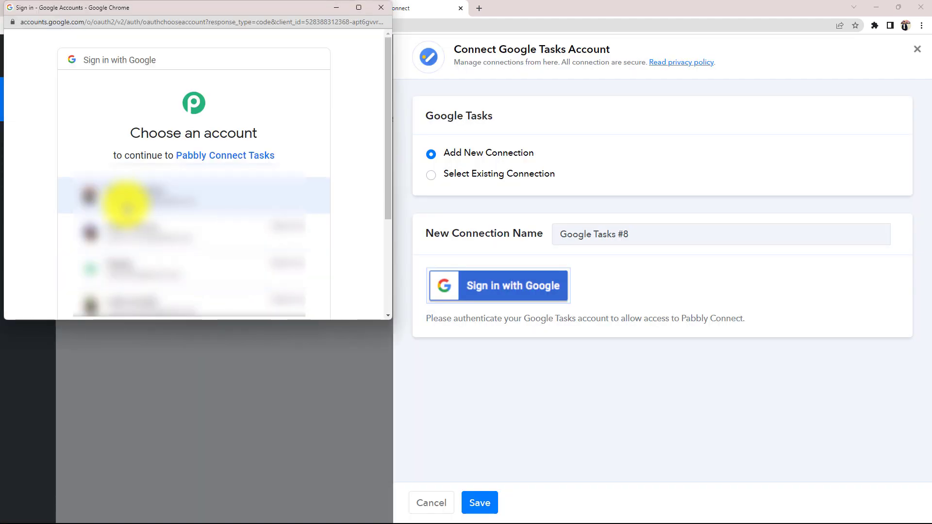
left_click(145, 198)
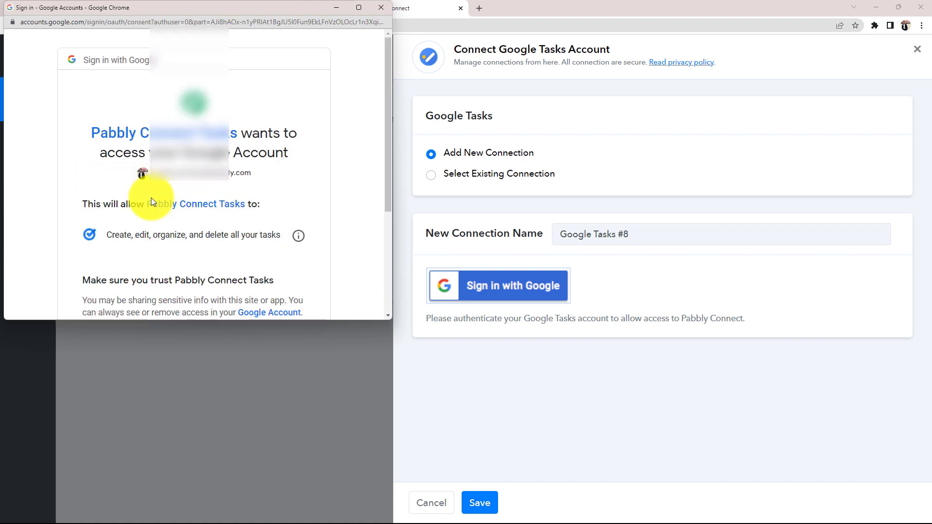
scroll(156, 262, "down", 3)
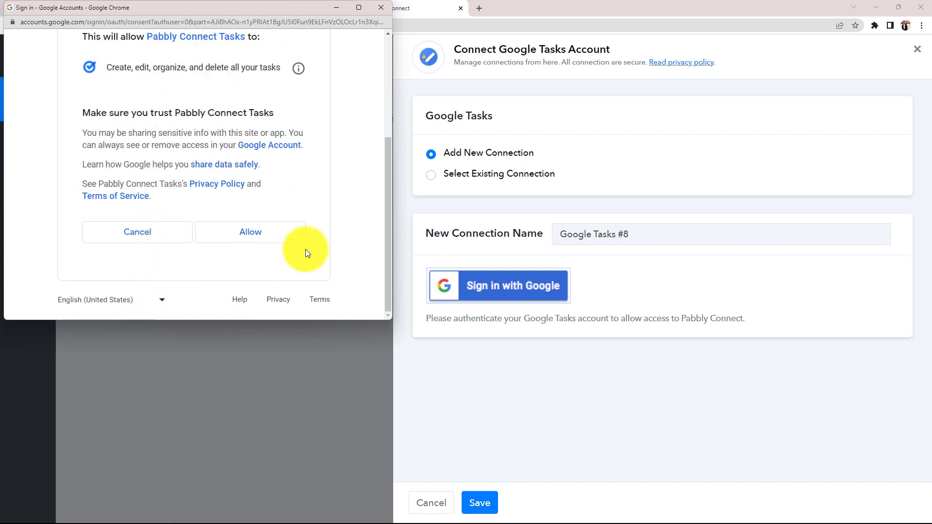
left_click(299, 237)
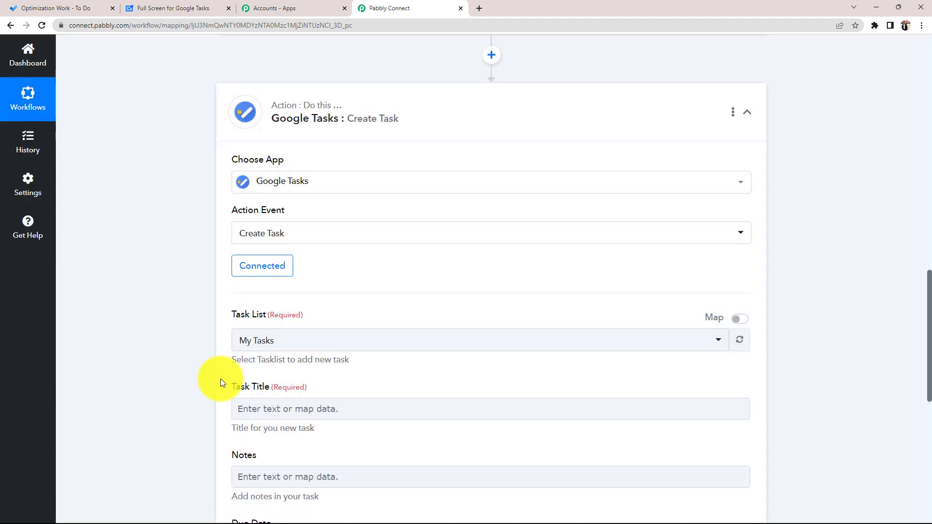
Step: Check the My Tasks and New Task lists in Google Tasks, and set the workflow action's task list to New Task
scroll(151, 353, "down", 3)
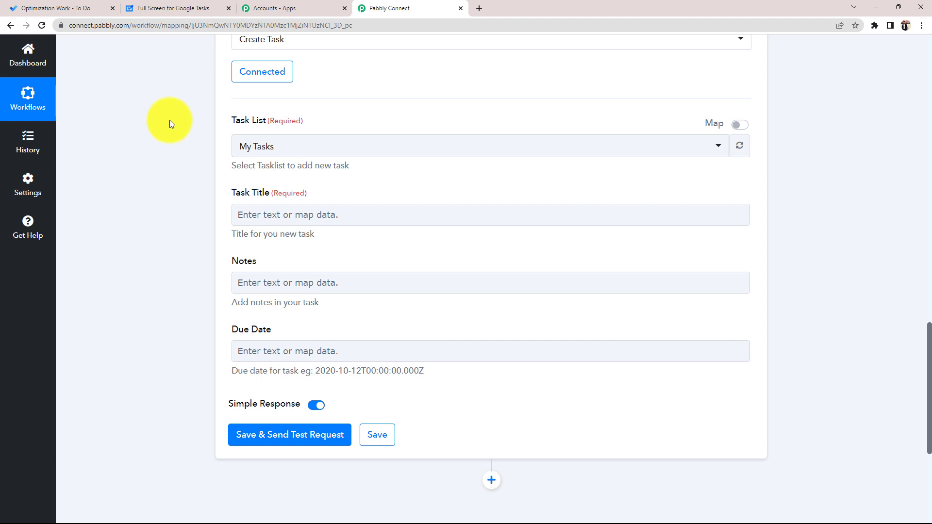
left_click(165, 8)
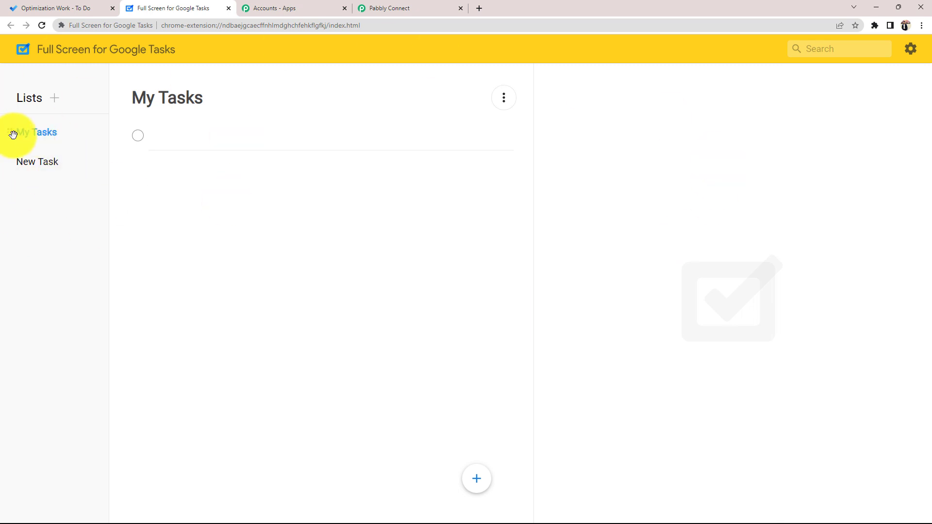
left_click(57, 164)
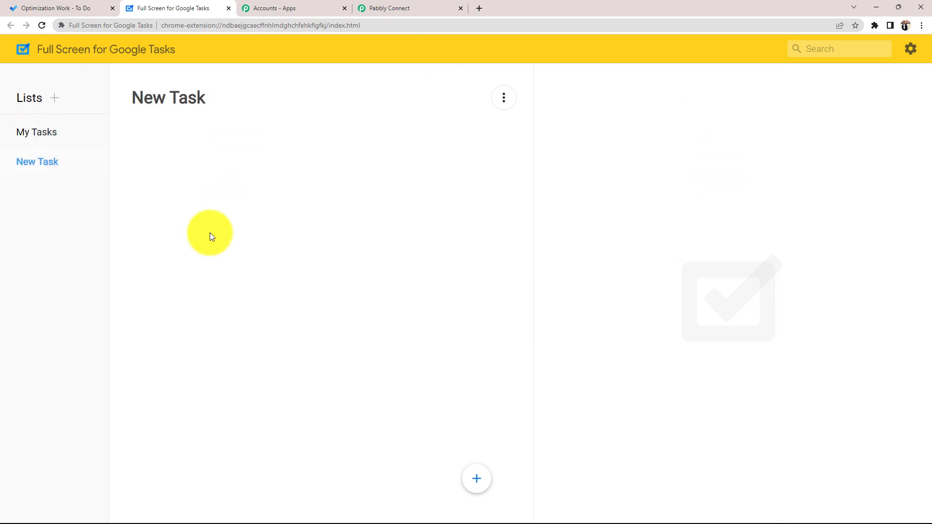
left_click(29, 141)
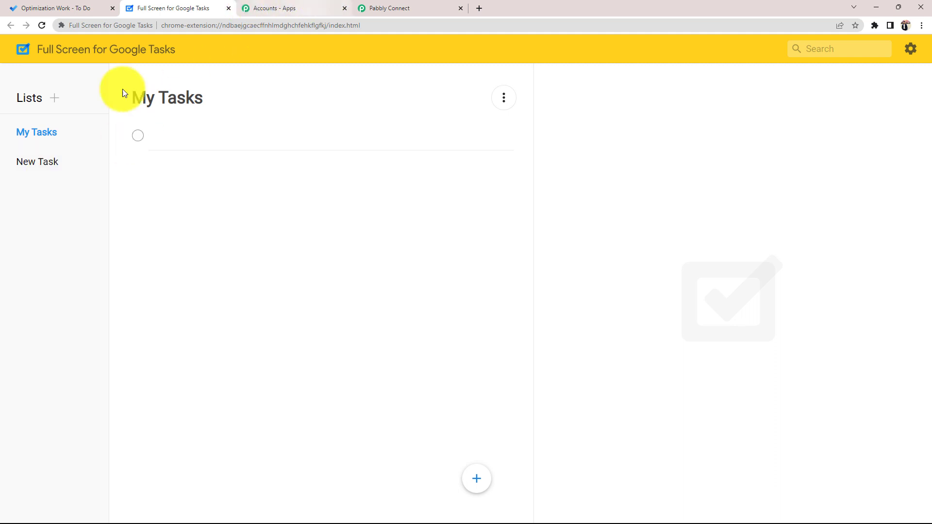
left_click(39, 166)
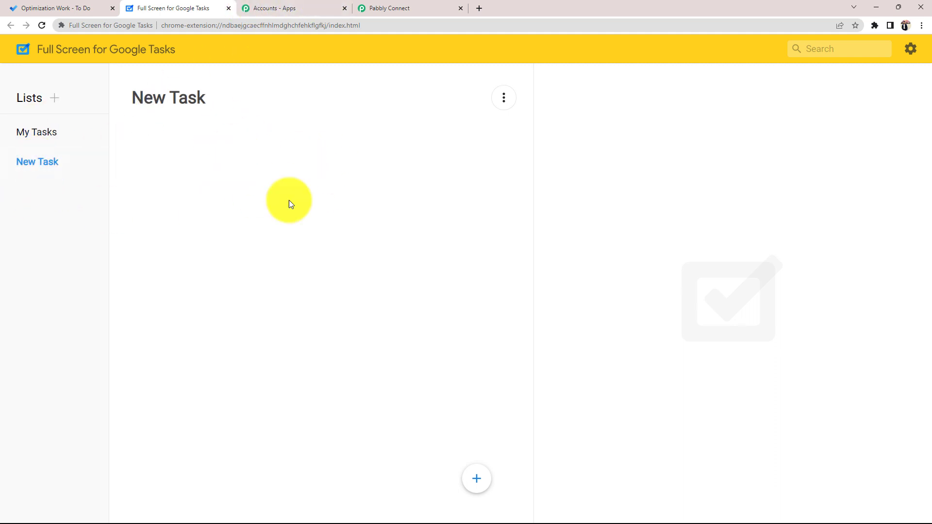
left_click(416, 8)
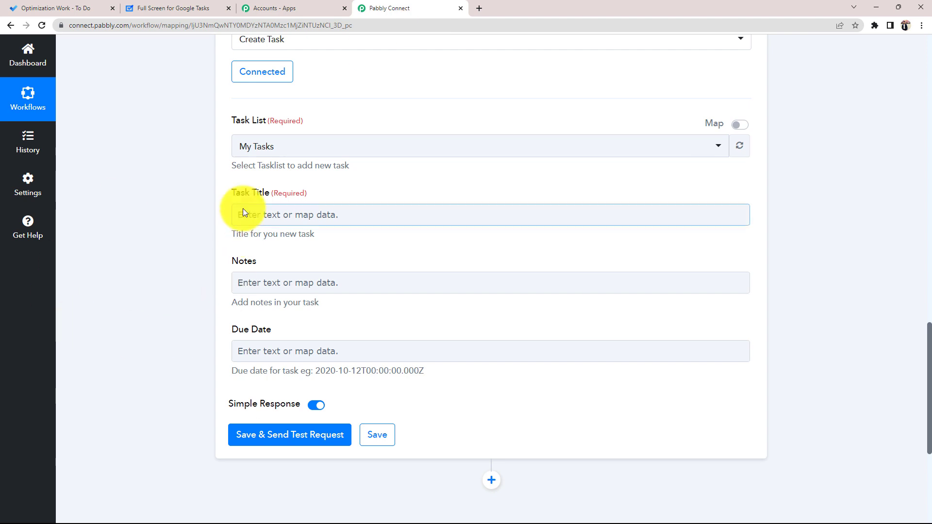
left_click(266, 146)
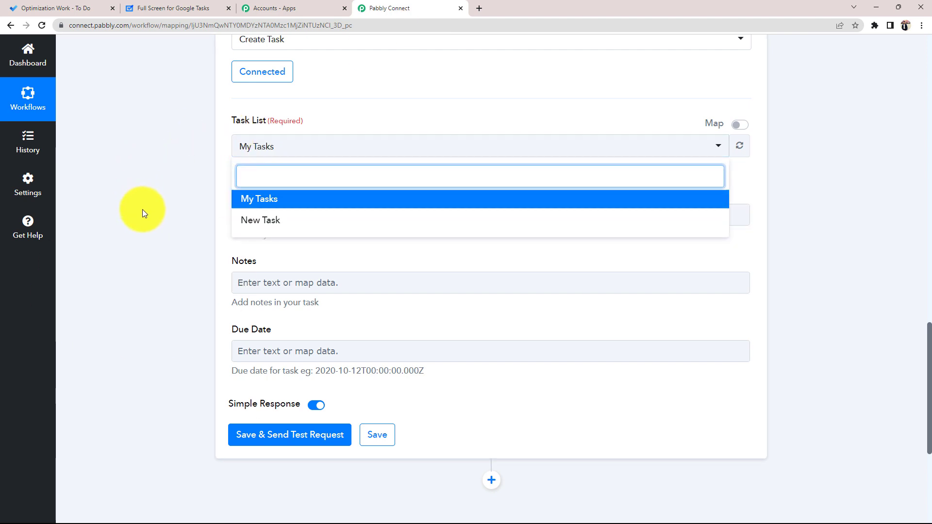
left_click(249, 219)
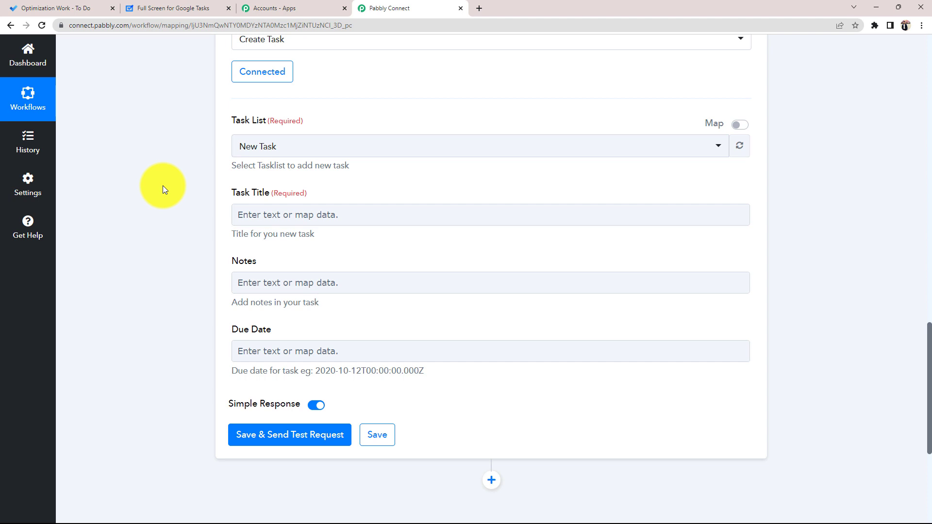
Step: Review the action's empty fields and examine the title and category values in the Microsoft To Do trigger response
scroll(162, 186, "down", 1)
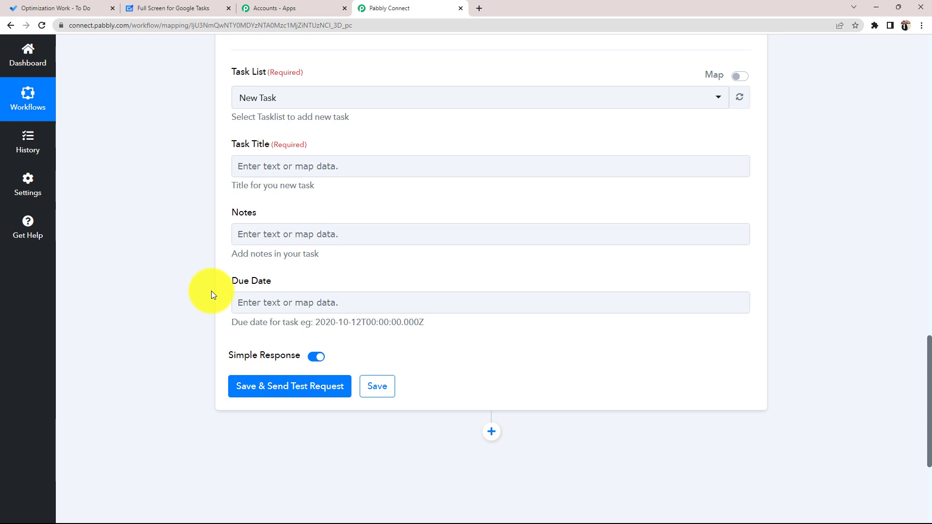
scroll(211, 290, "up", 2)
scroll(211, 290, "up", 13)
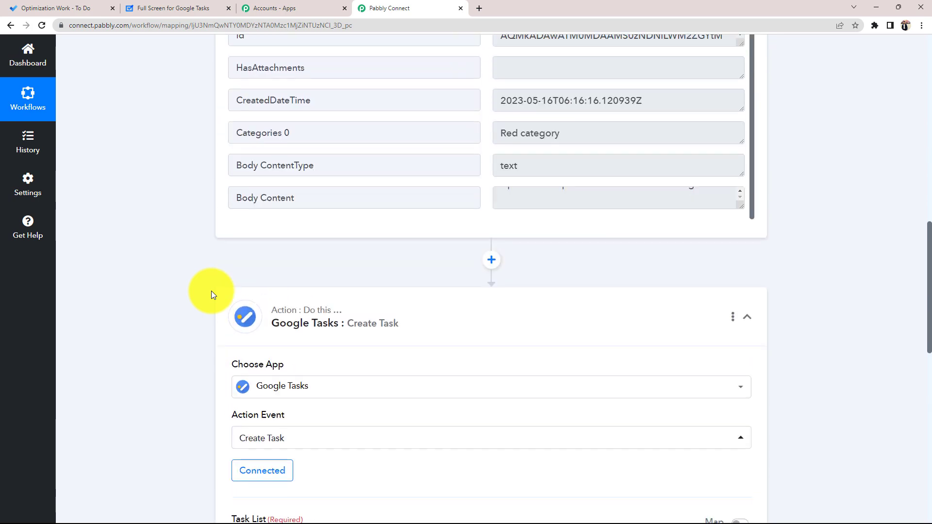
scroll(422, 341, "down", 1)
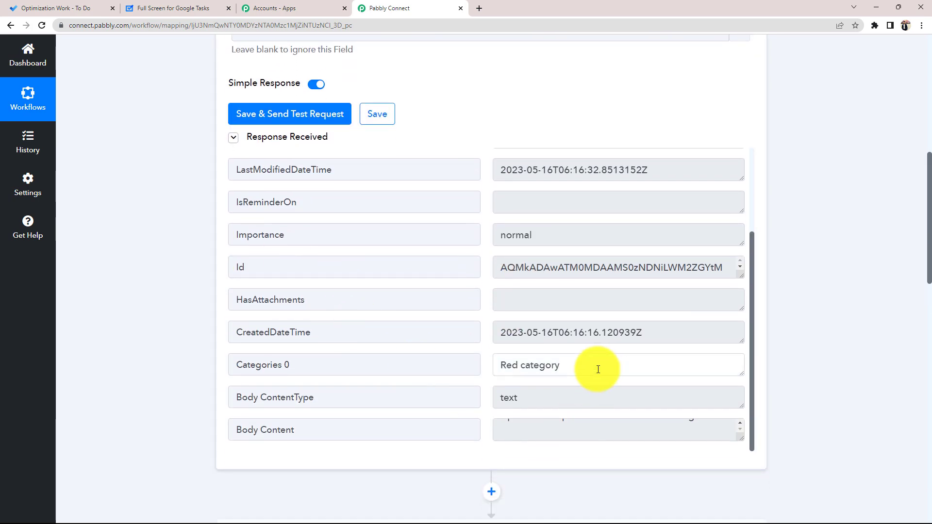
left_click(598, 365)
scroll(602, 311, "up", 2)
scroll(598, 304, "up", 1)
left_click(588, 187)
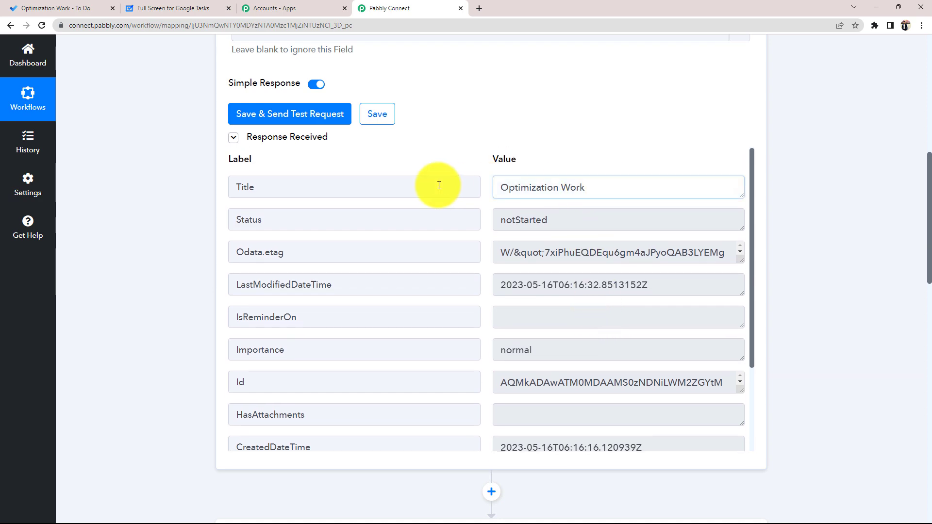
scroll(117, 315, "down", 6)
scroll(161, 323, "down", 4)
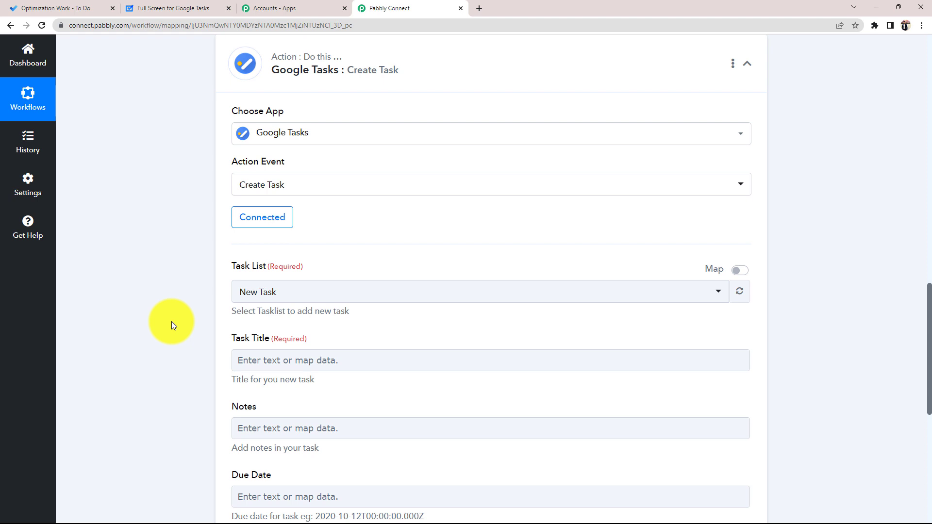
Step: Map the action's Task Title to the Title value from the Microsoft To-Do: New Task step
scroll(171, 321, "down", 2)
left_click(278, 269)
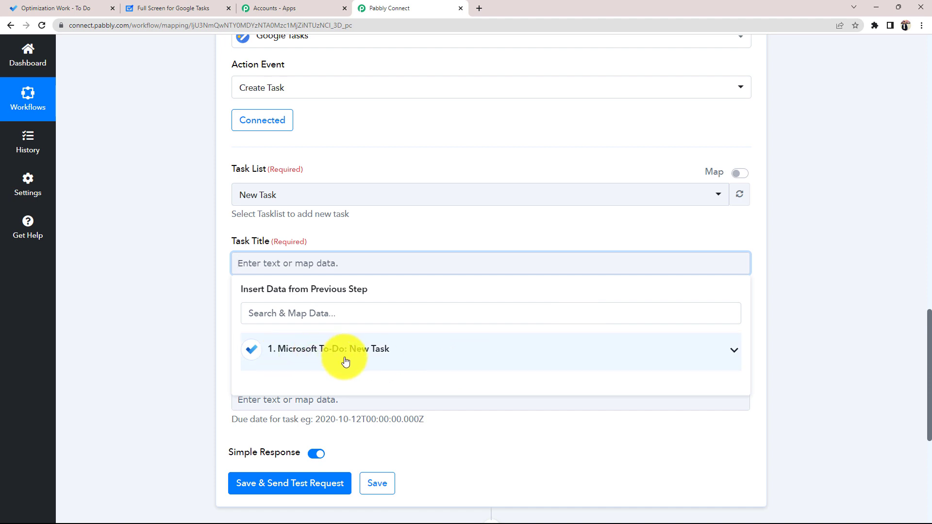
left_click(733, 351)
scroll(219, 403, "down", 2)
scroll(333, 407, "down", 2)
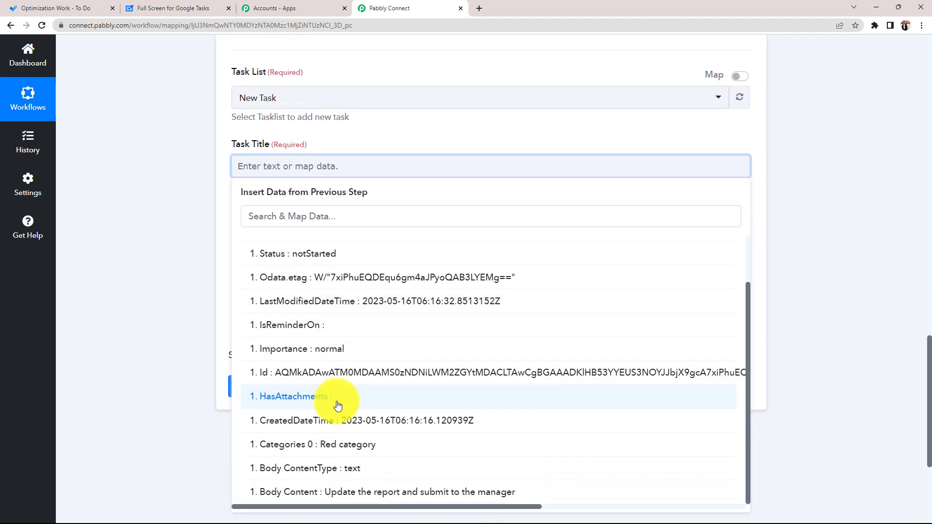
scroll(335, 403, "up", 2)
scroll(337, 401, "down", 2)
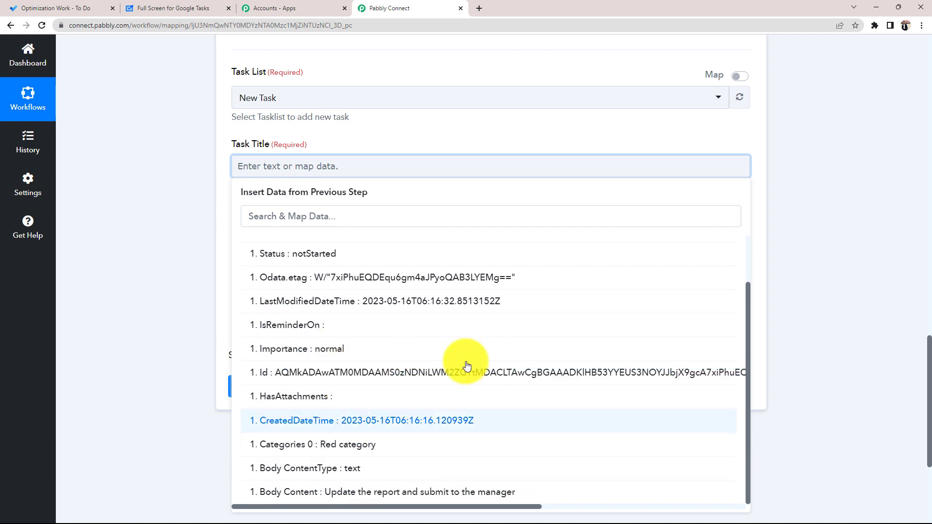
scroll(437, 355, "up", 1)
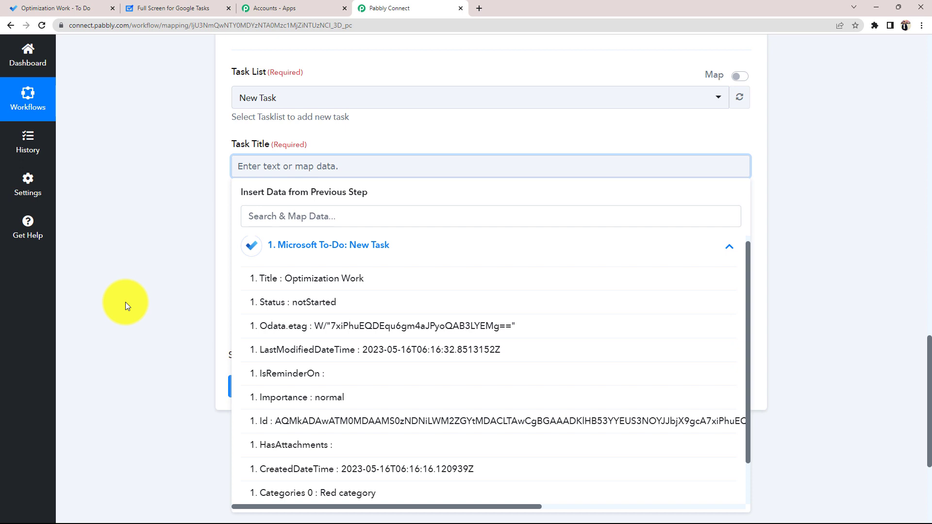
left_click(305, 284)
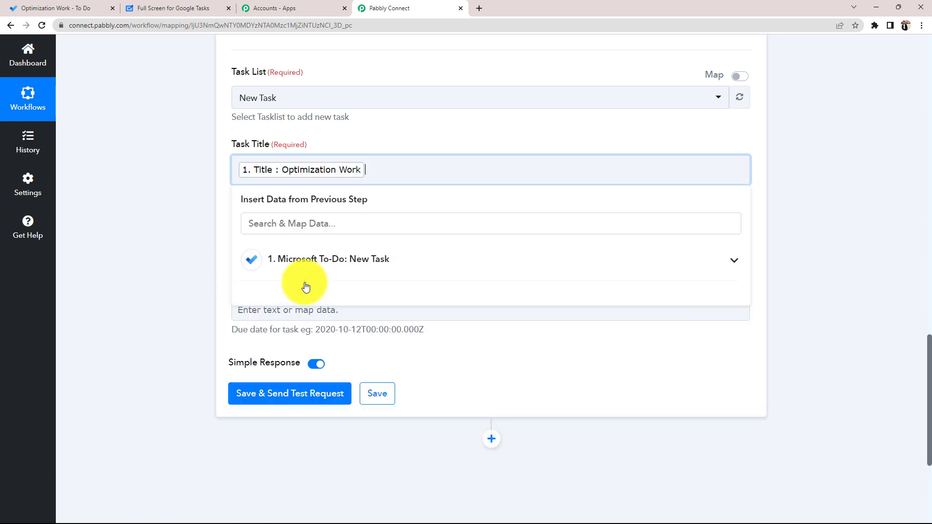
left_click(169, 243)
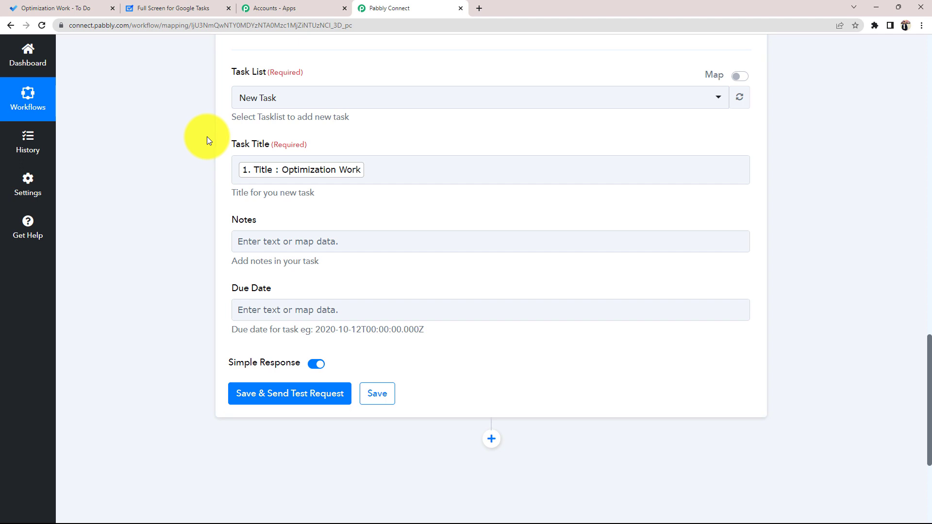
Step: Map the action's Notes to the Body Content value from the Microsoft To-Do: New Task step
scroll(208, 140, "down", 1)
left_click(244, 194)
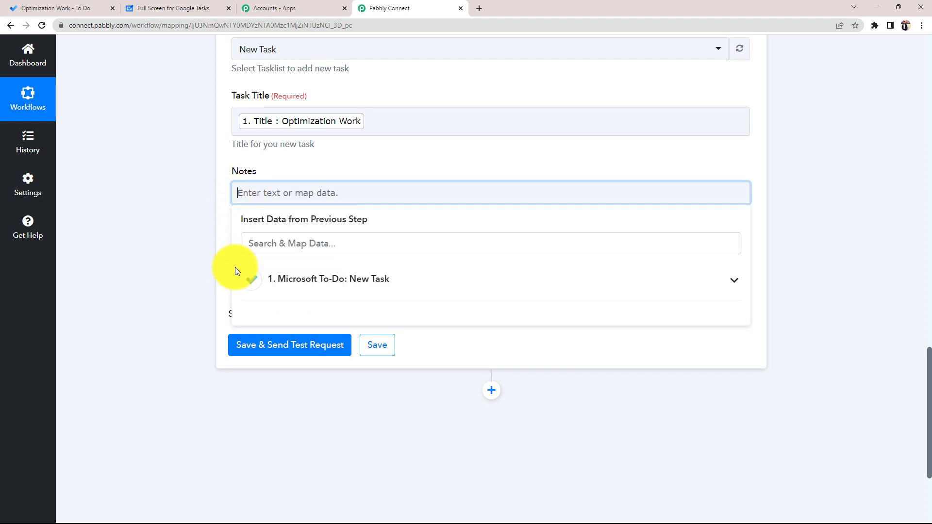
left_click(236, 271)
scroll(310, 388, "down", 4)
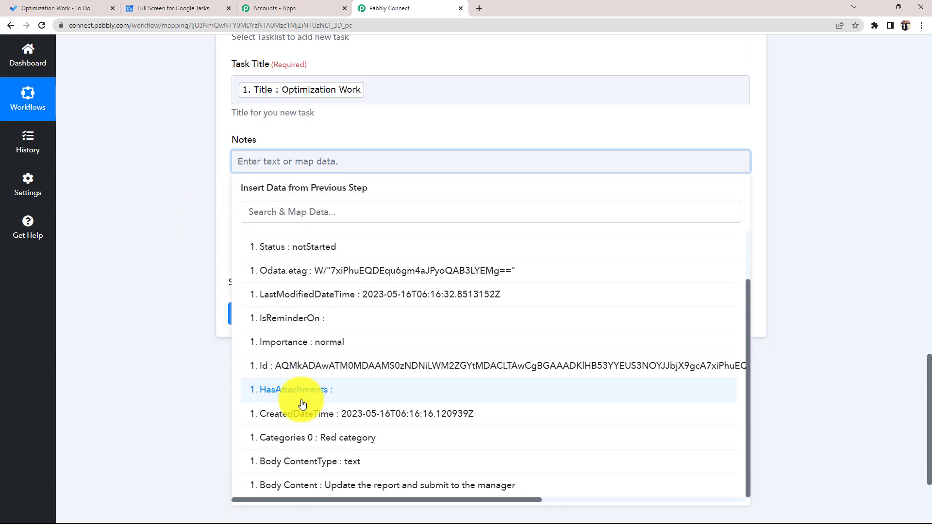
left_click(252, 500)
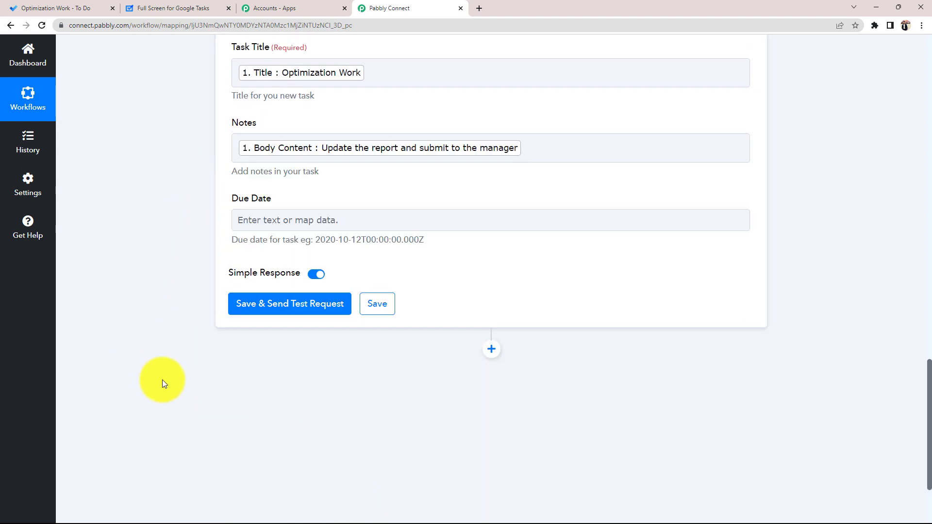
Step: Review the mapped task fields and compare them with the Optimization Work task's title and note in Microsoft To Do
scroll(170, 380, "up", 4)
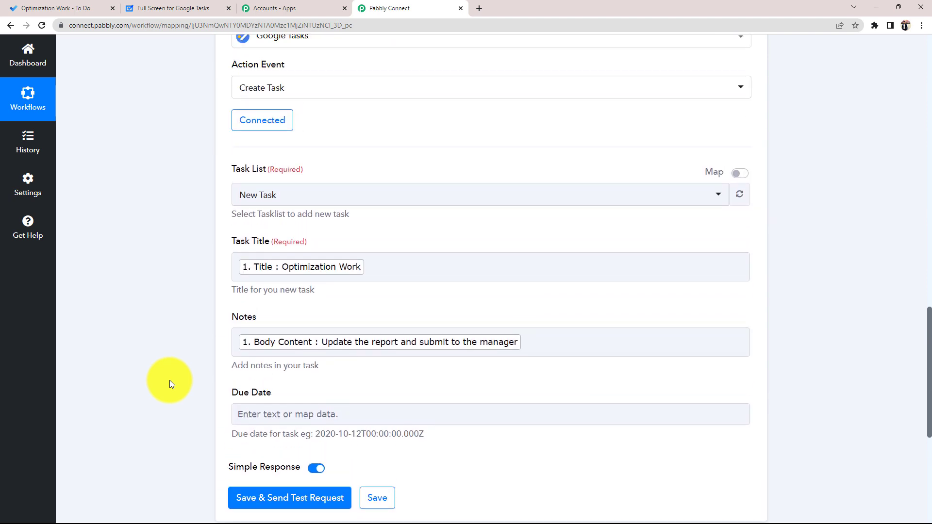
scroll(173, 394, "down", 1)
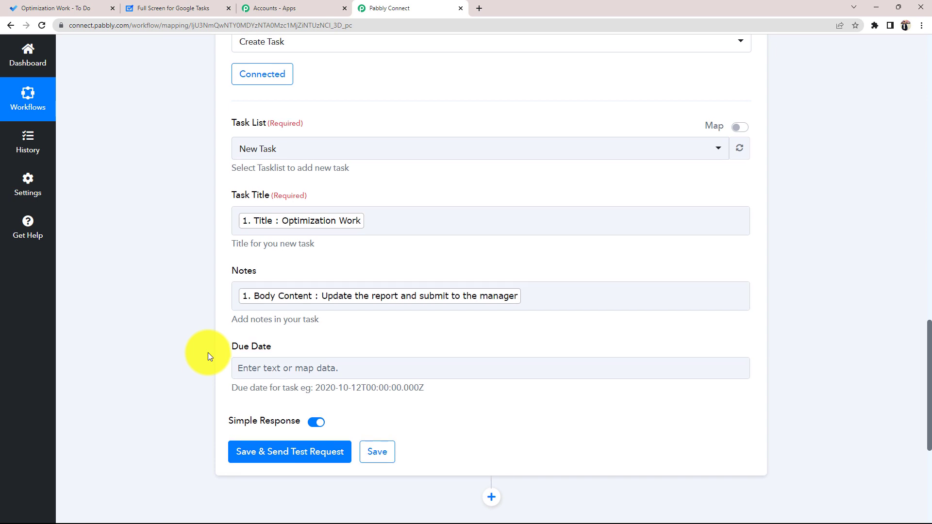
scroll(208, 354, "up", 2)
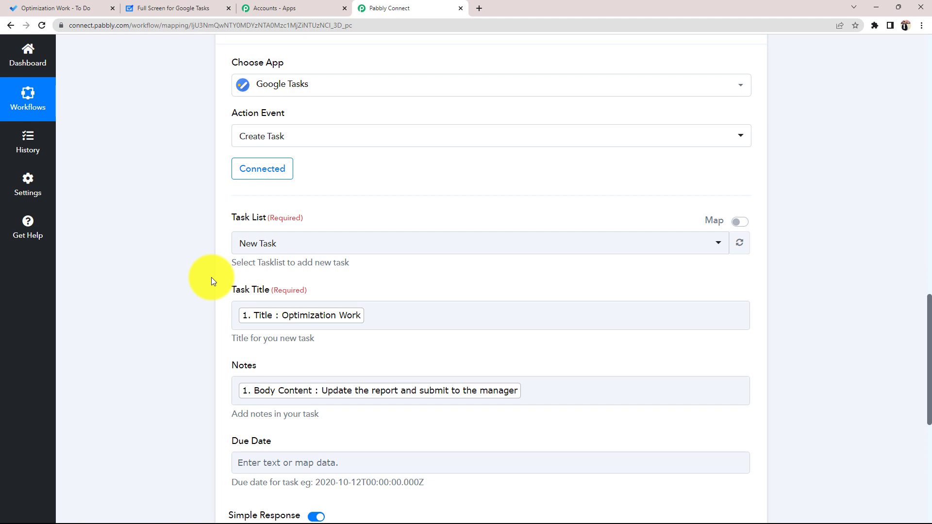
left_click(59, 8)
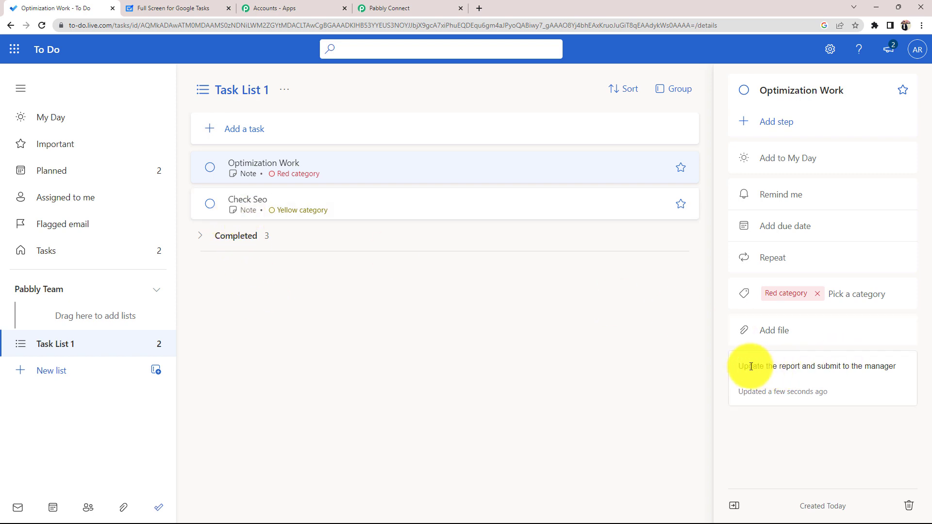
left_click_drag(740, 366, 918, 361)
left_click(562, 330)
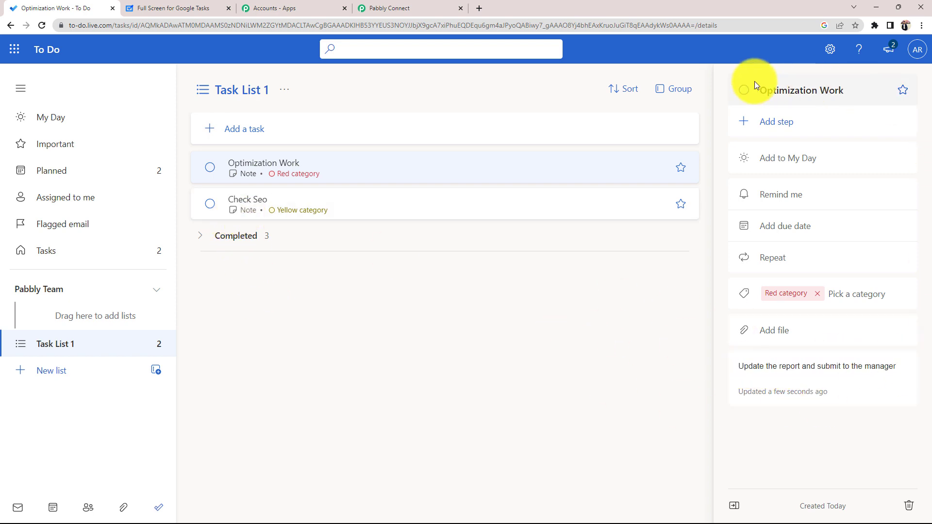
left_click(416, 8)
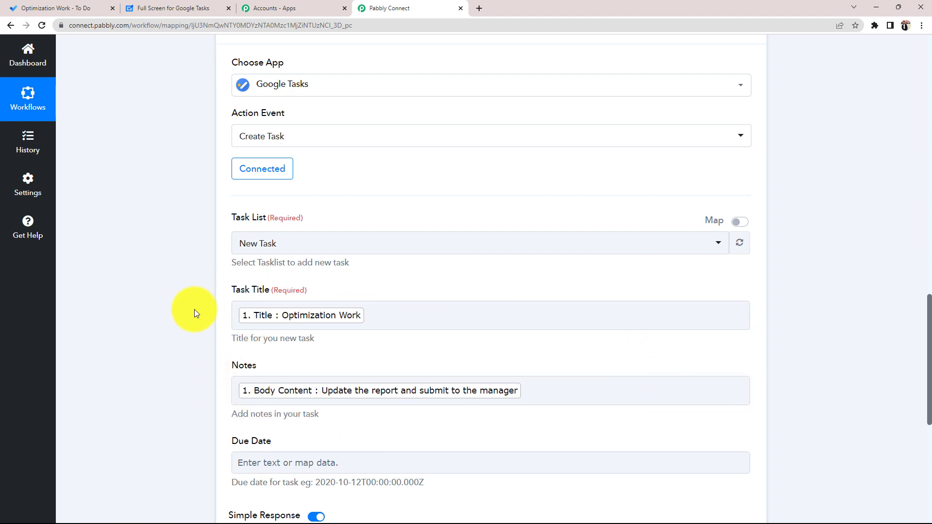
Step: Save the Google Tasks Create Task action with a test request and review the returned response fields
scroll(113, 385, "down", 5)
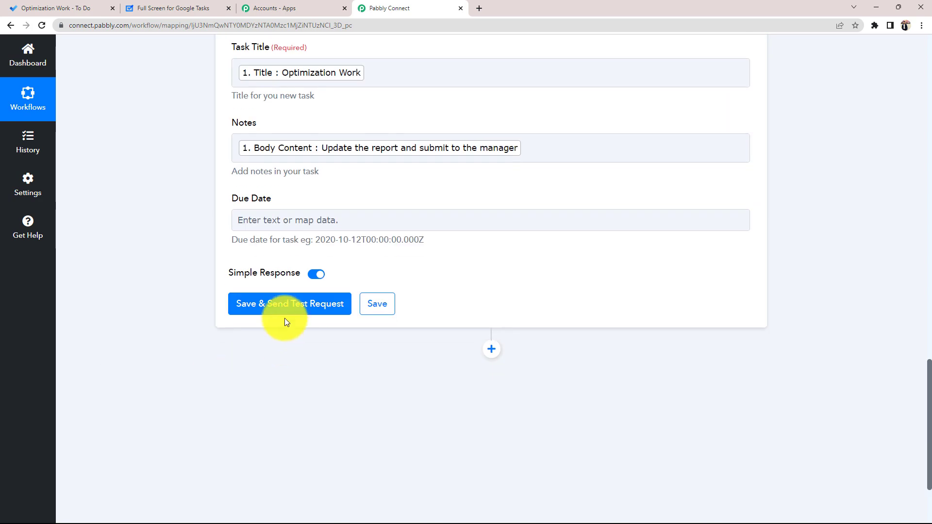
left_click(271, 306)
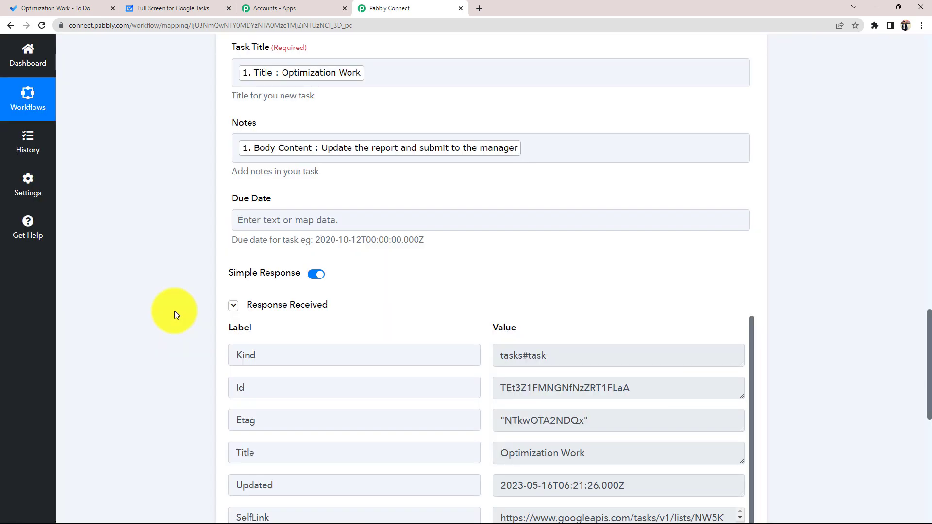
scroll(194, 309, "down", 2)
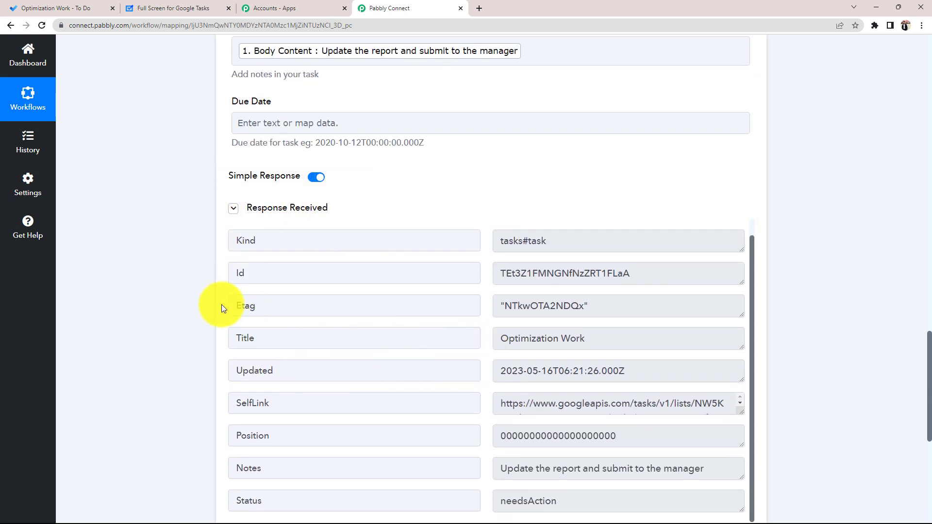
Step: Collapse the Google Tasks action and the Microsoft To-Do trigger in the workflow
scroll(292, 325, "up", 1)
scroll(131, 336, "up", 10)
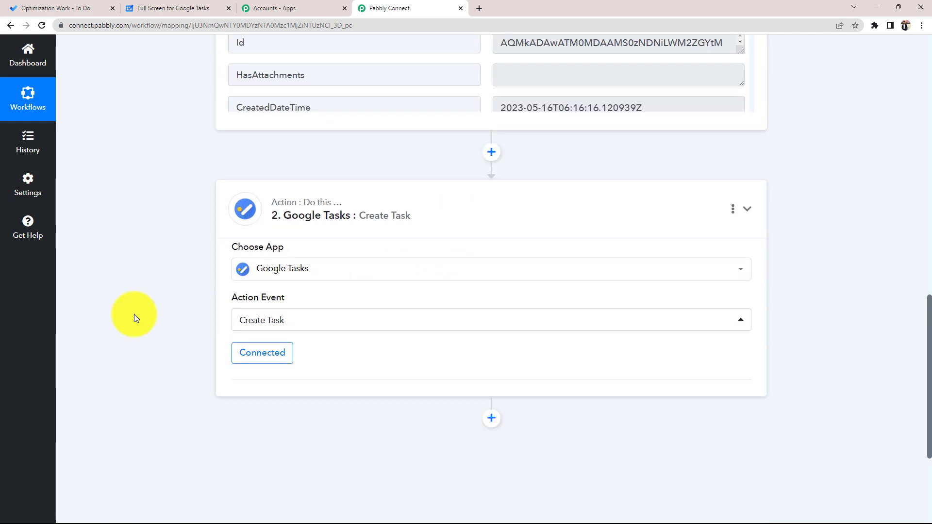
scroll(133, 316, "up", 10)
left_click(363, 235)
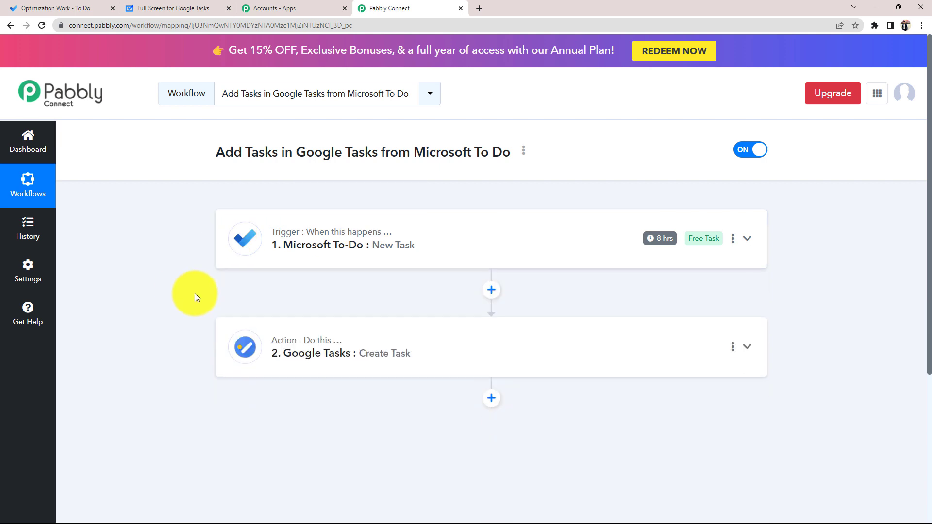
Step: Open the Optimization Work task in the New Task list of Google Tasks and compare it with the original in Microsoft To Do
key("ctrl+2")
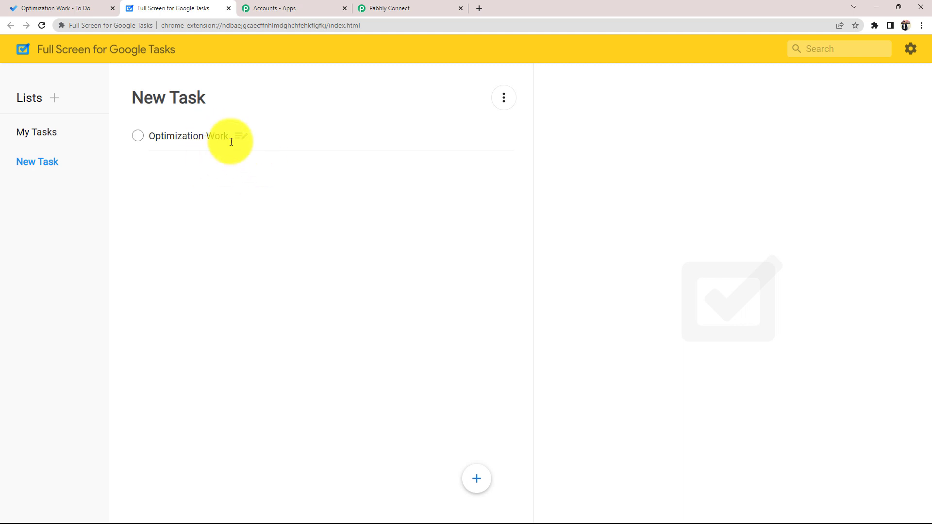
left_click(199, 136)
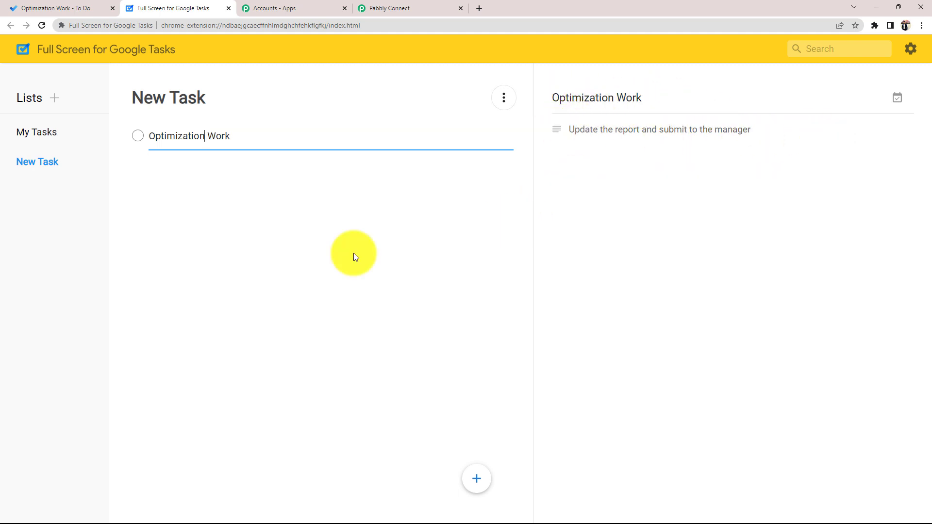
left_click(78, 8)
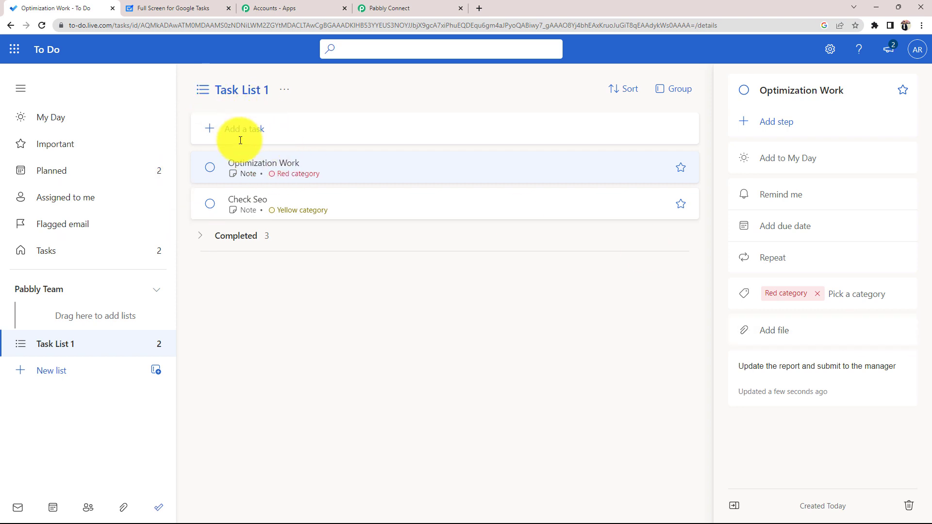
left_click(194, 5)
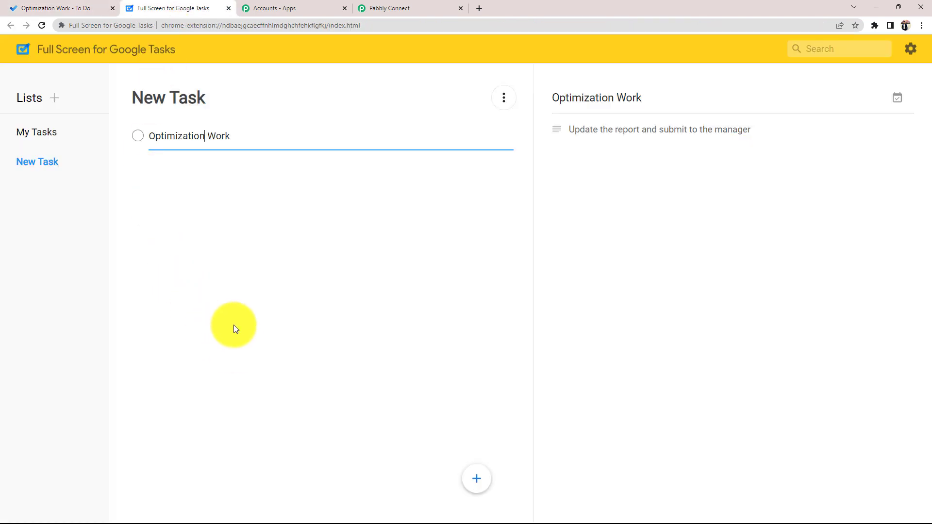
Step: Return to the Pabbly Connect workflow and check how often the Microsoft To-Do trigger looks for new data
left_click(404, 8)
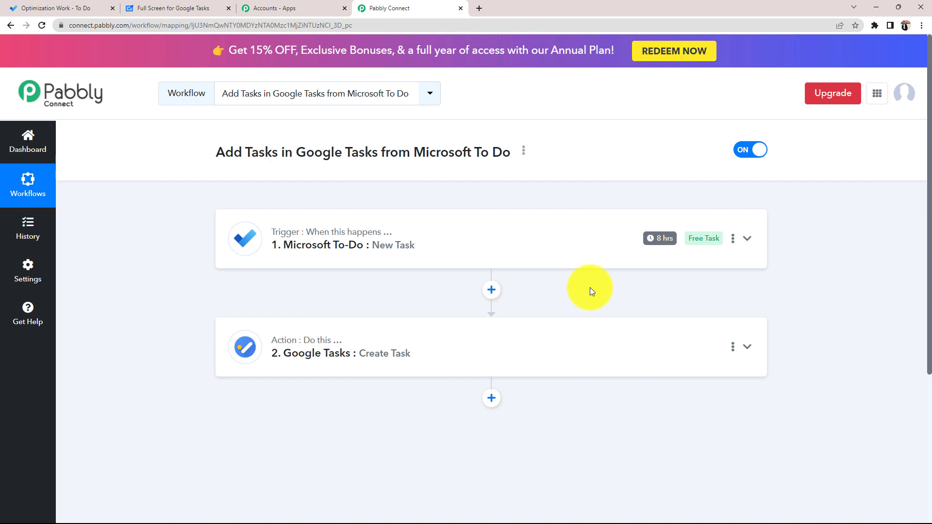
mouse_move(652, 242)
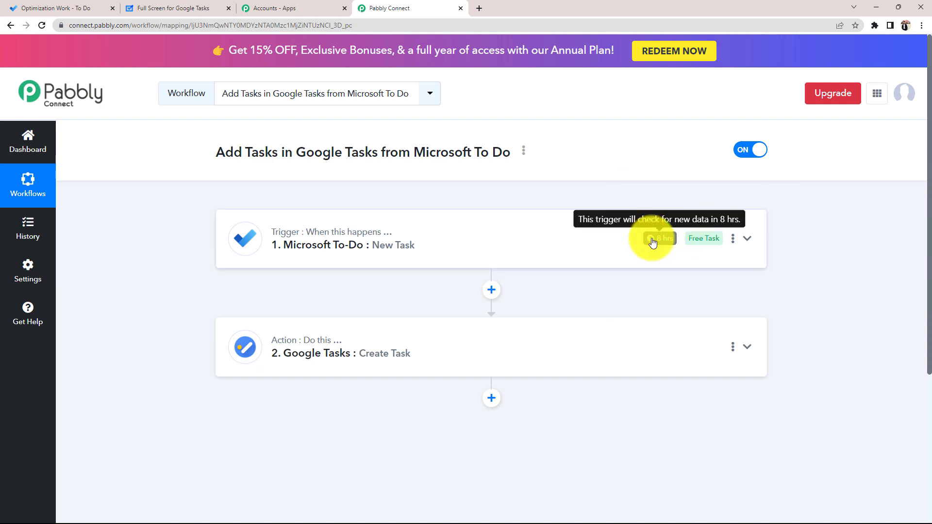